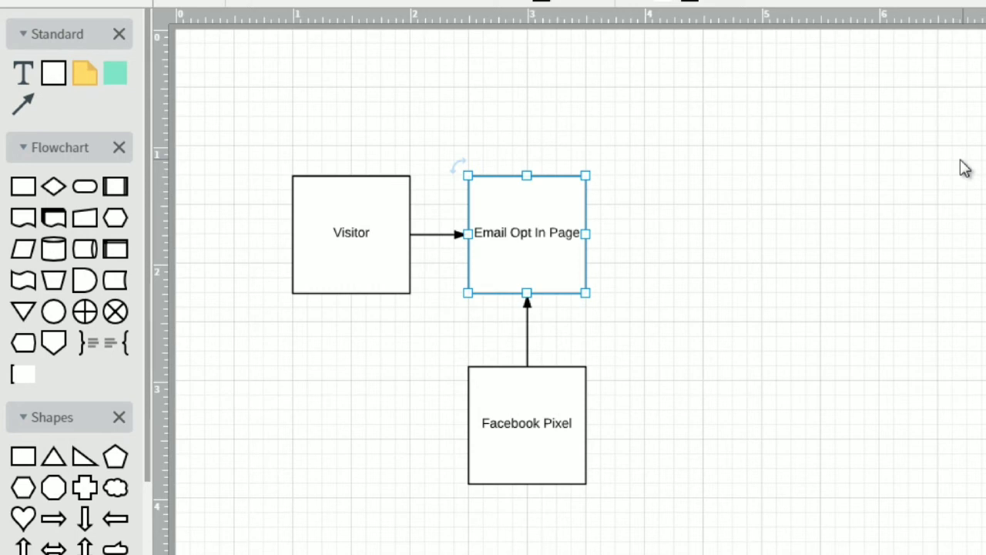
# Replace the label of the Email Opt In Page box with "Blog Post".
pyautogui.click(736, 124)
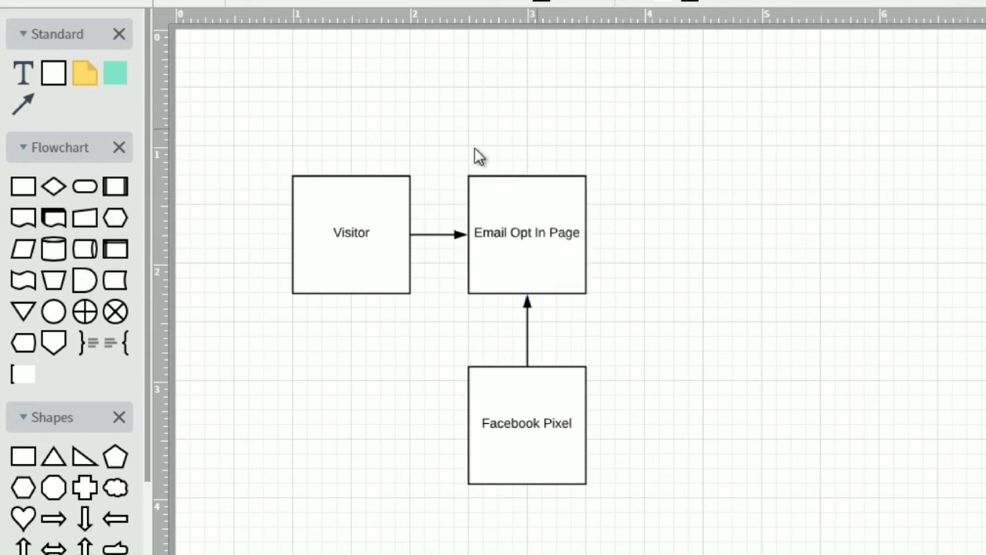
pyautogui.click(372, 209)
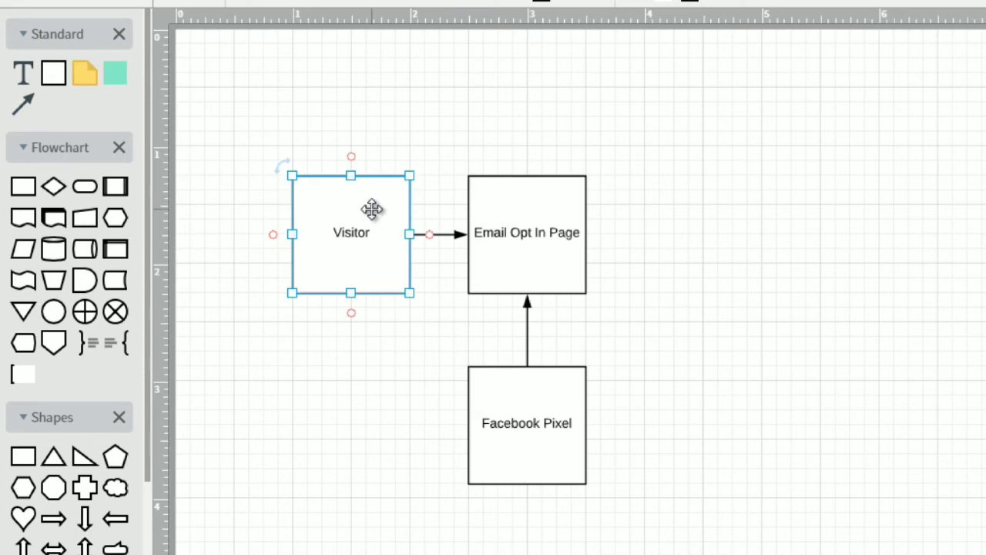
pyautogui.moveTo(531, 229); pyautogui.dragTo(533, 232)
pyautogui.doubleClick(533, 231)
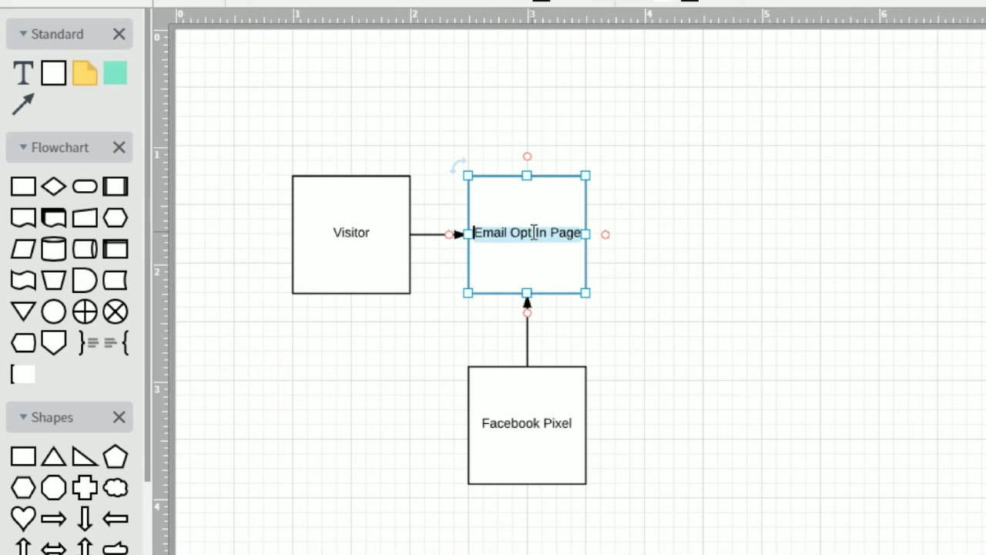
pyautogui.press('BackSpace')
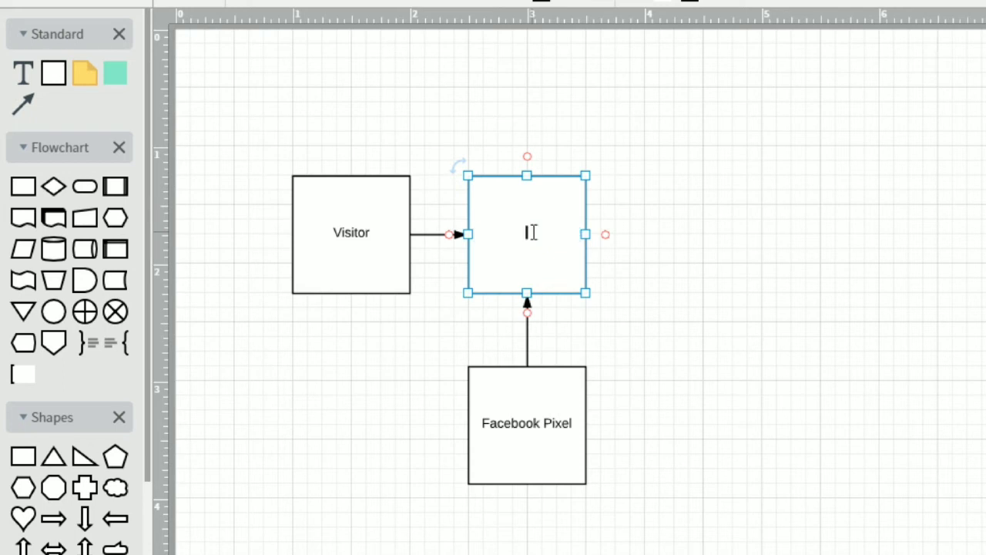
pyautogui.write('Blog Post')
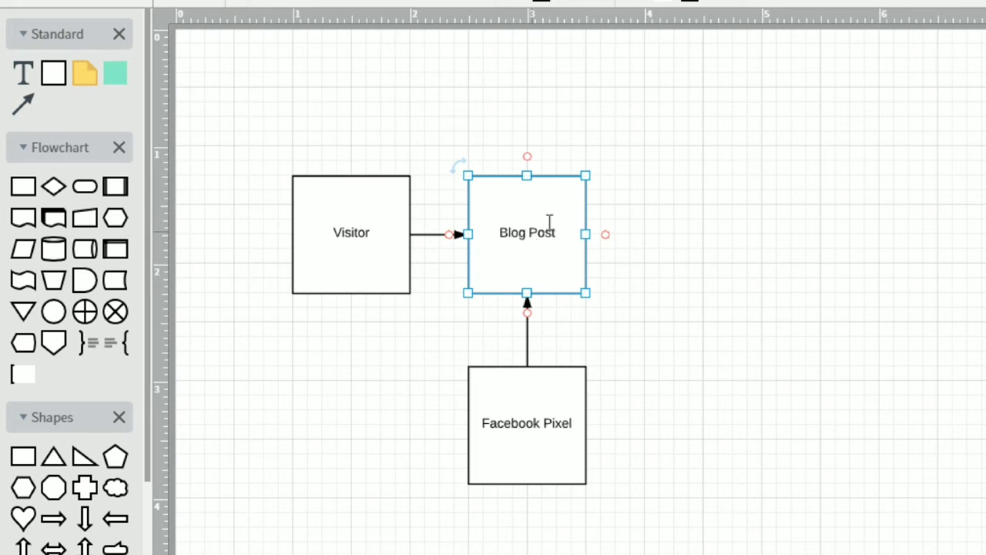
pyautogui.click(628, 184)
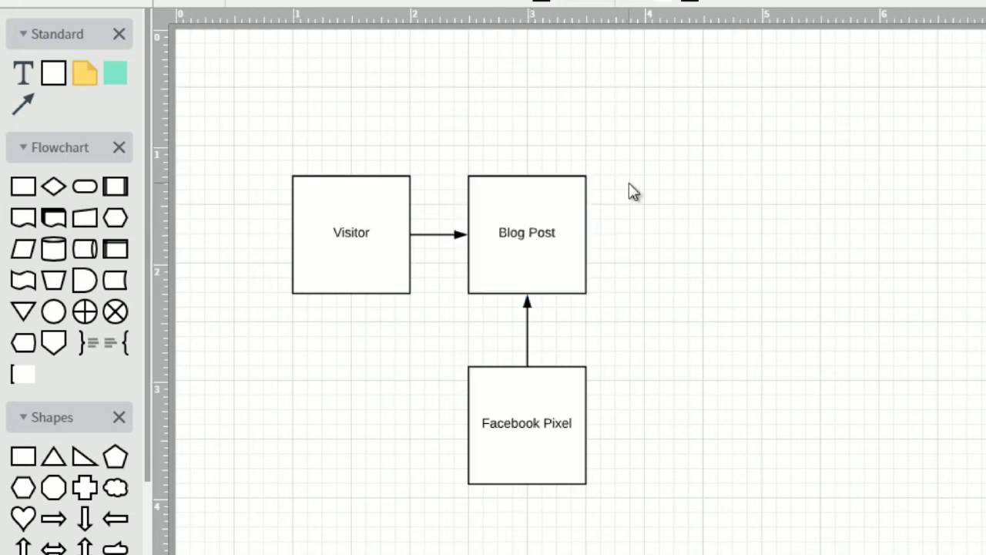
pyautogui.click(519, 211)
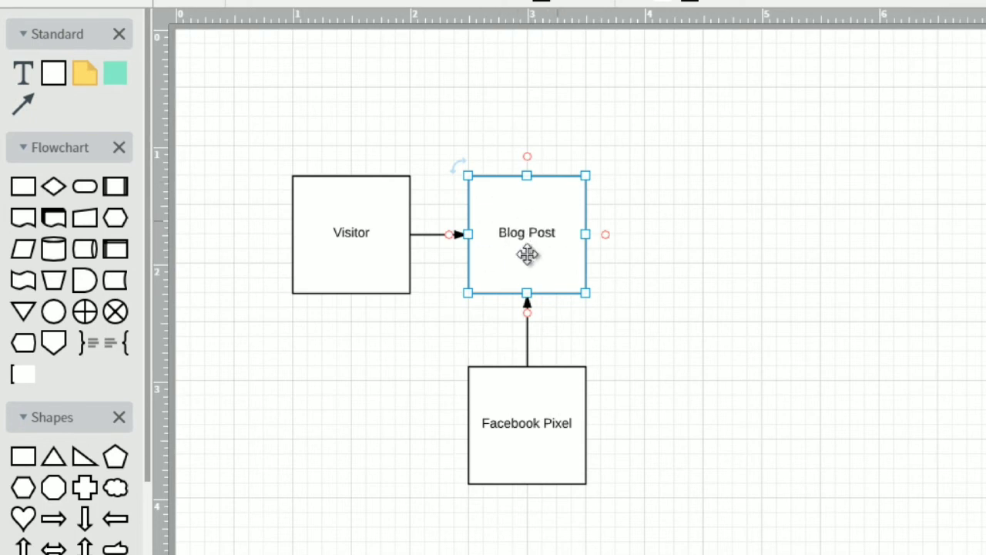
pyautogui.click(527, 410)
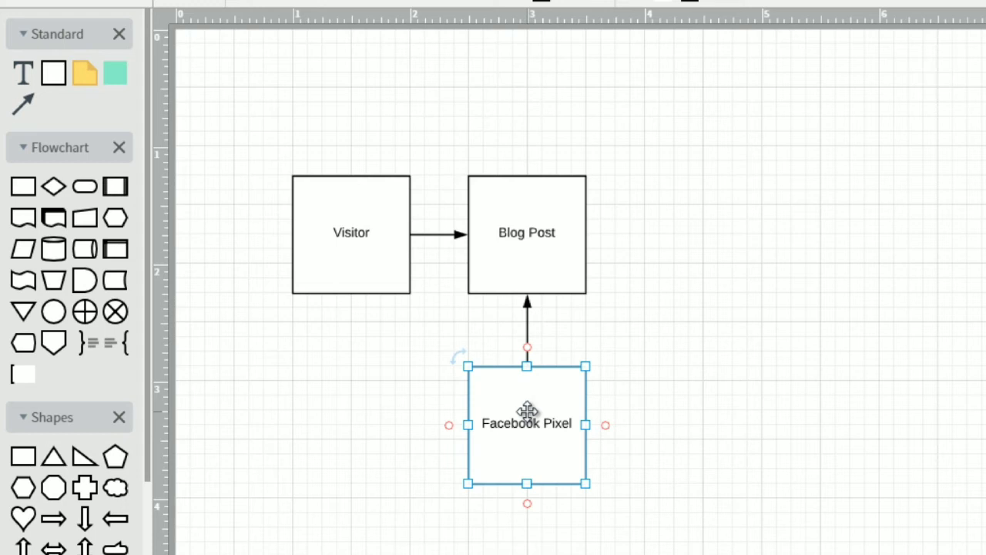
pyautogui.click(526, 242)
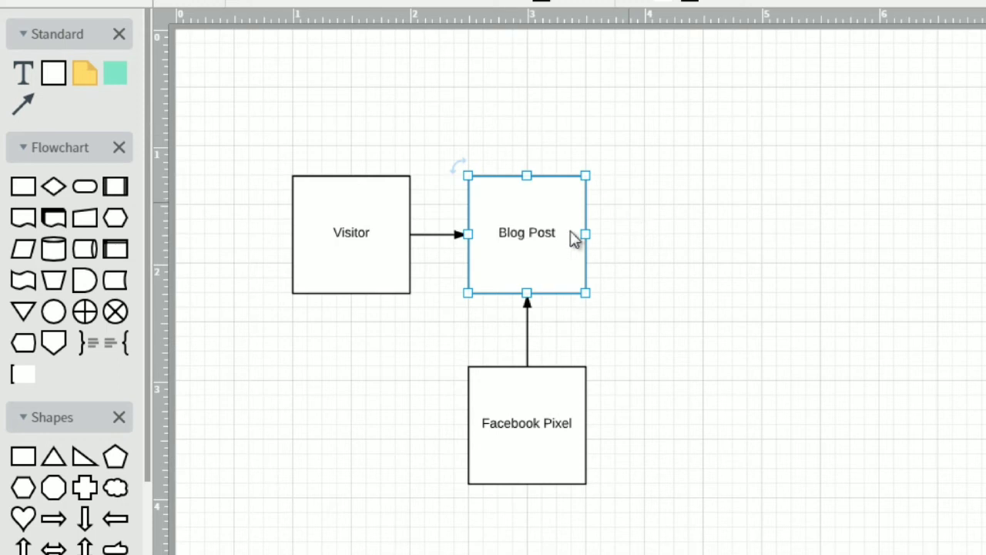
# Duplicate the Facebook Pixel box, place the copy to its right, and connect an arrow from the bottom of Visitor to the copy's bottom.
pyautogui.click(546, 408)
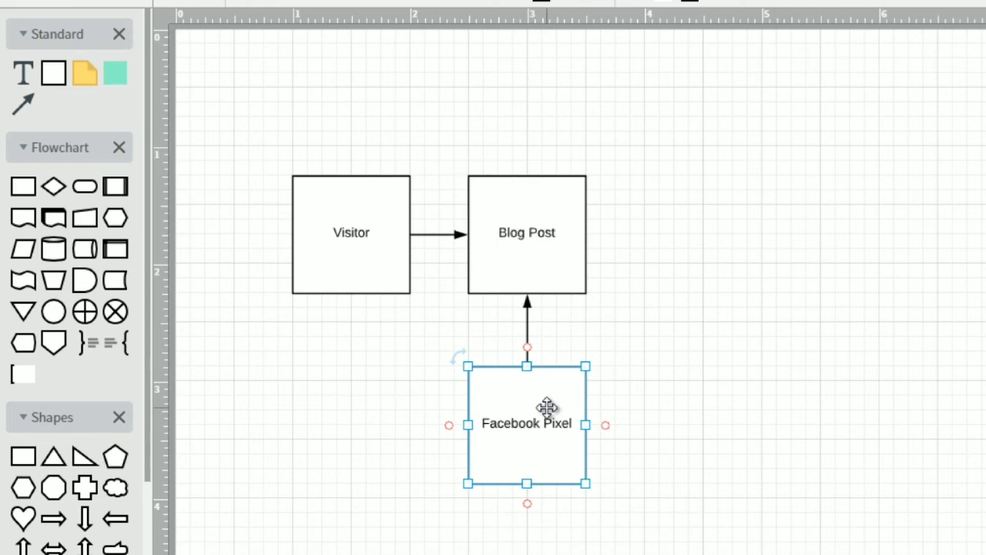
pyautogui.hotkey('ctrl', 'd')
pyautogui.moveTo(562, 414); pyautogui.dragTo(721, 408)
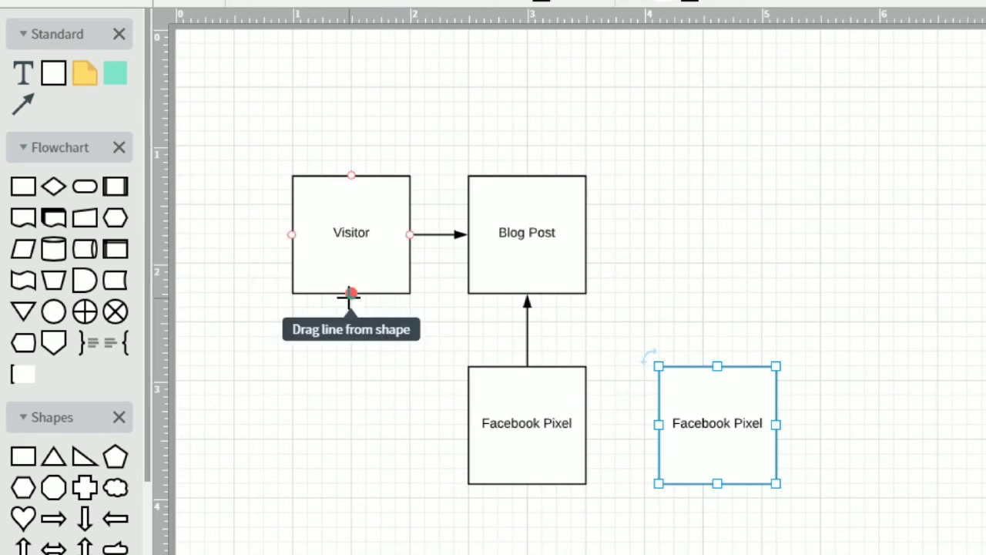
pyautogui.moveTo(350, 293); pyautogui.dragTo(718, 383)
# Relabel the copied Facebook Pixel box that the Visitor arrow points to as "Custom Audience".
pyautogui.doubleClick(710, 327)
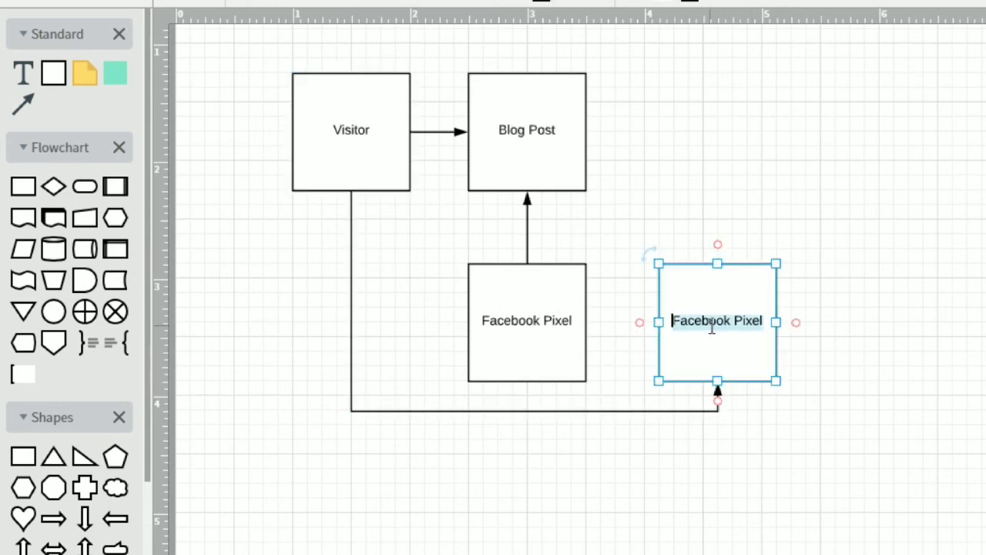
pyautogui.write('Custom Audience')
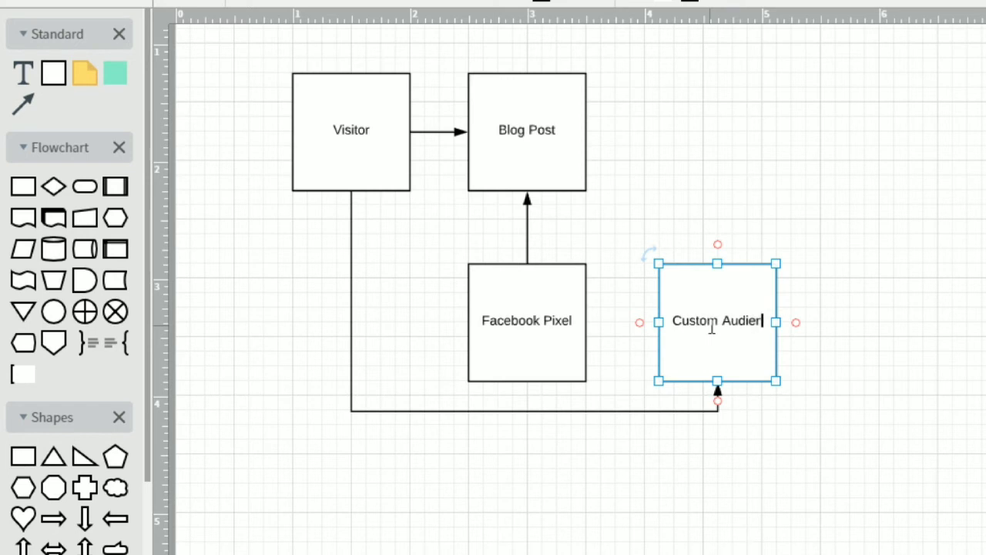
pyautogui.click(796, 293)
# Duplicate the Custom Audience box, place the copy directly above it level with Blog Post, and label it "Facebook Ad".
pyautogui.click(727, 322)
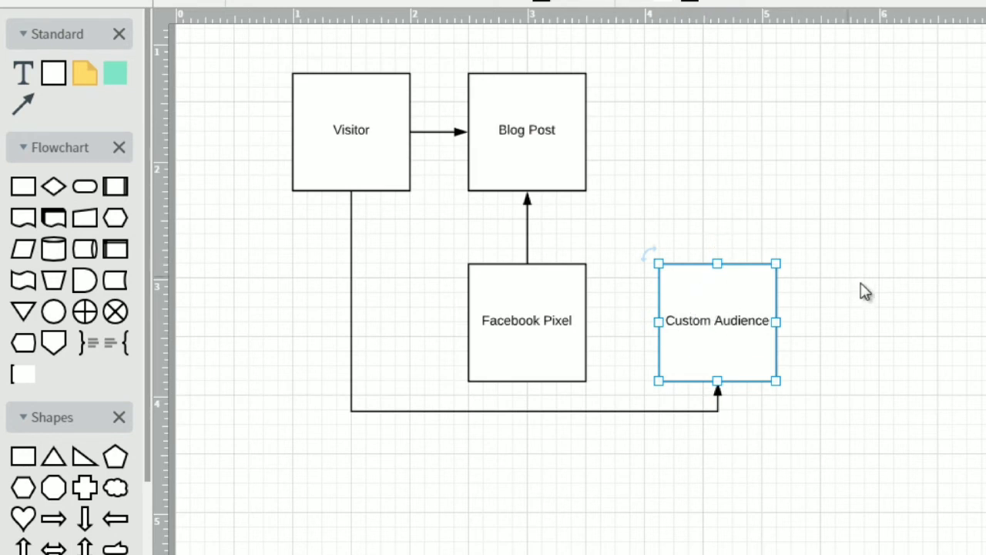
pyautogui.scroll(1, 581, 283)
pyautogui.scroll(3, 666, 332)
pyautogui.scroll(-2, 666, 377)
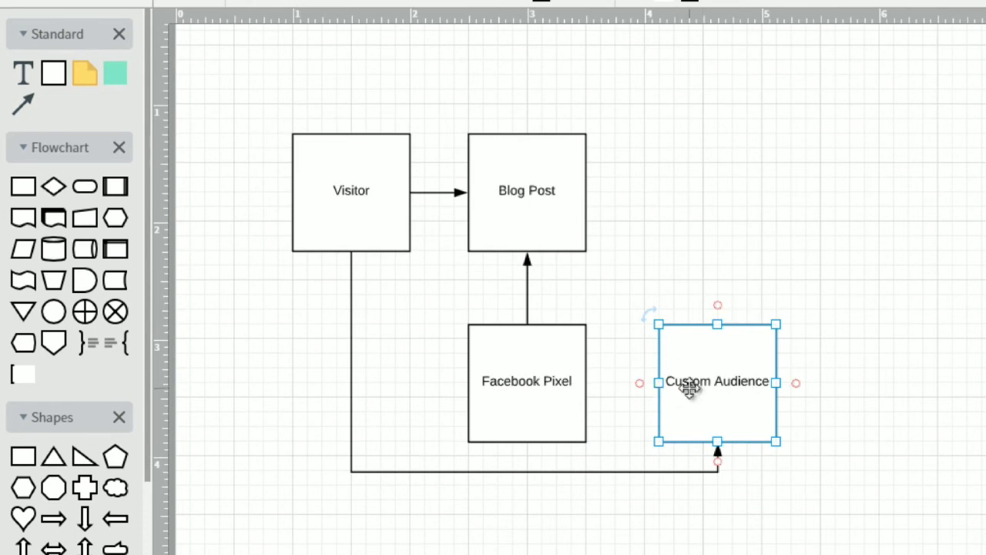
pyautogui.hotkey('ctrl', 'd')
pyautogui.moveTo(731, 393); pyautogui.dragTo(725, 191)
pyautogui.doubleClick(725, 192)
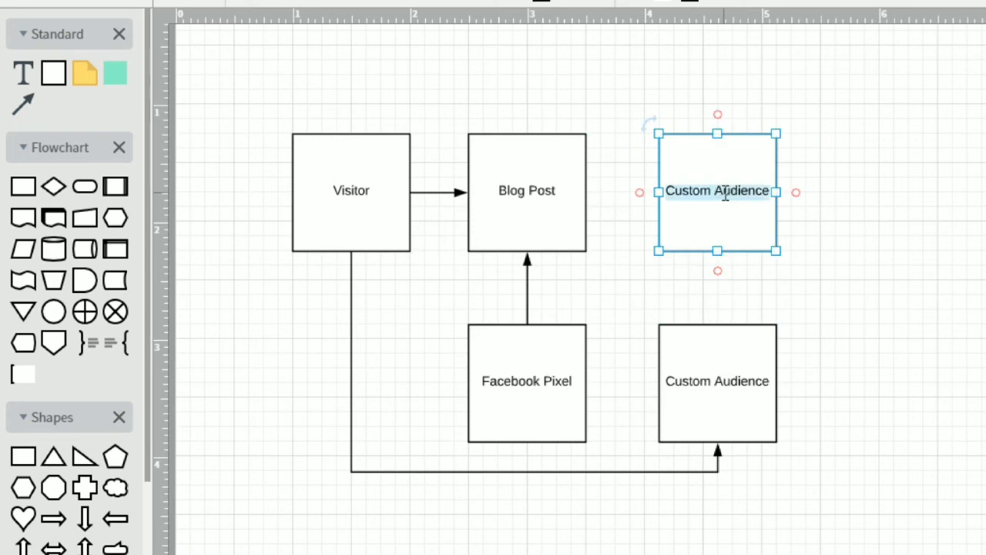
pyautogui.write('Facebook Ad')
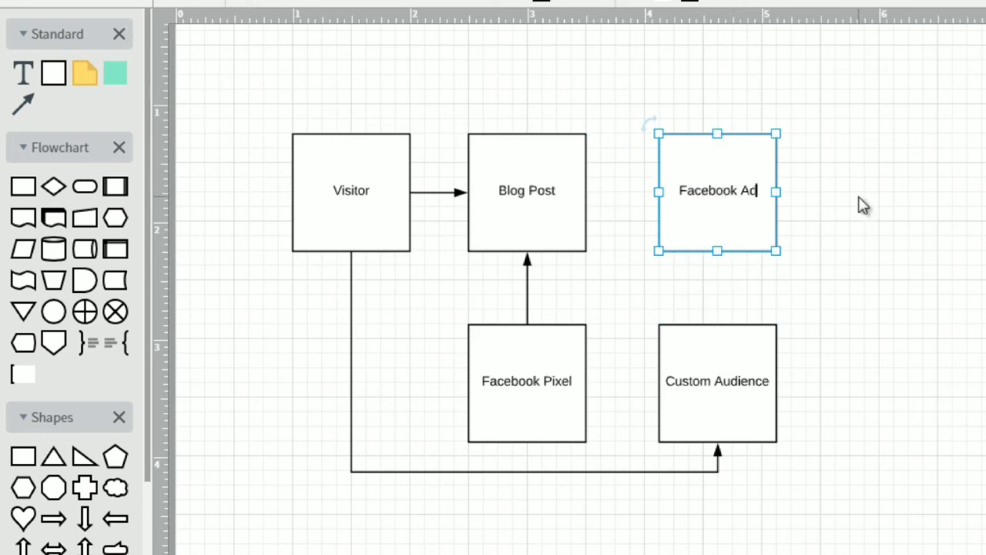
pyautogui.click(862, 205)
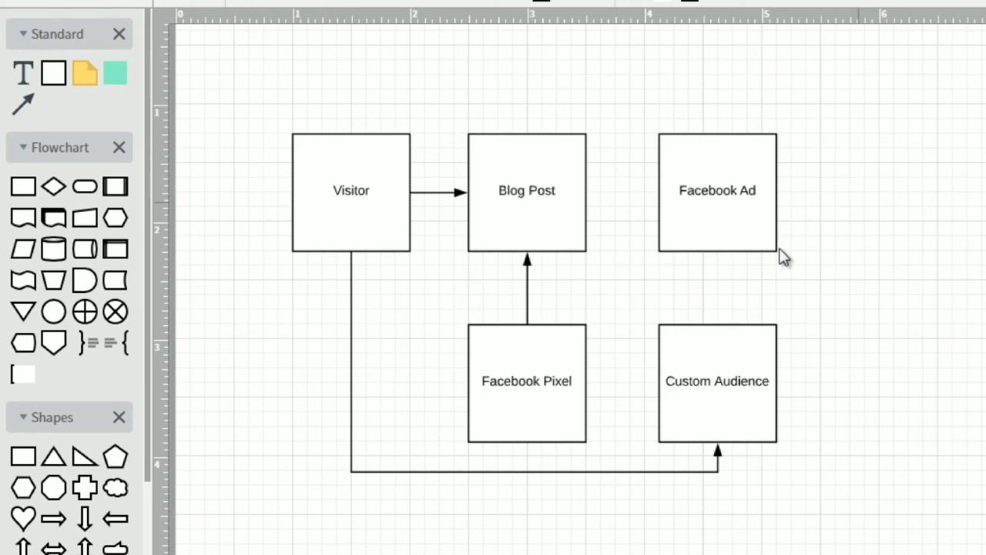
# Connect an arrow from the bottom of the Facebook Ad box to the top of the Custom Audience box.
pyautogui.click(698, 350)
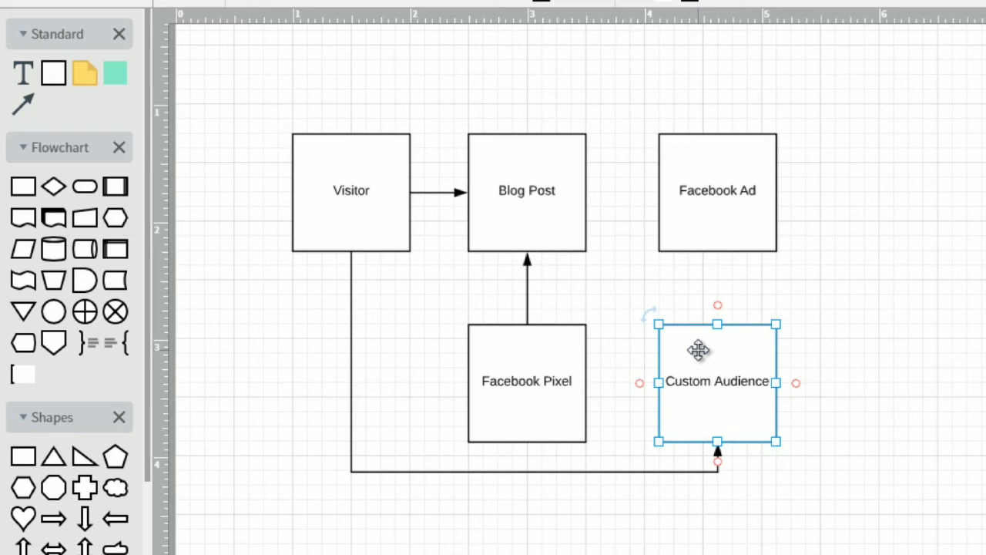
pyautogui.click(819, 324)
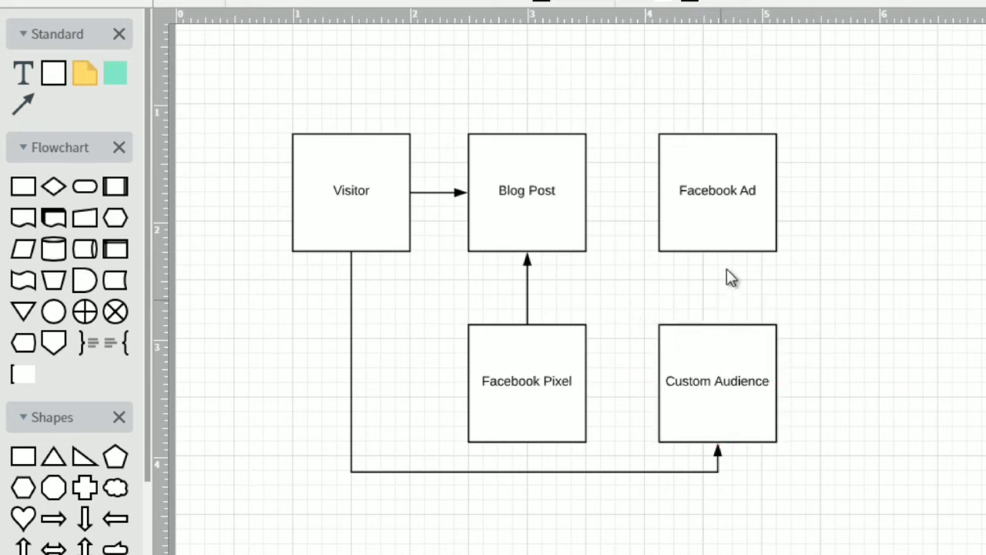
pyautogui.moveTo(717, 251); pyautogui.dragTo(722, 322)
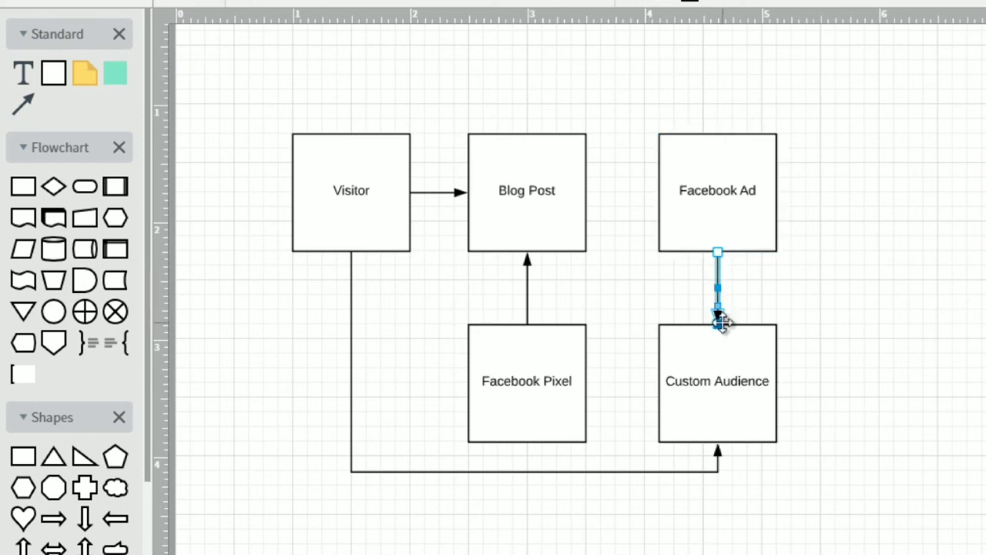
pyautogui.click(732, 233)
pyautogui.click(740, 373)
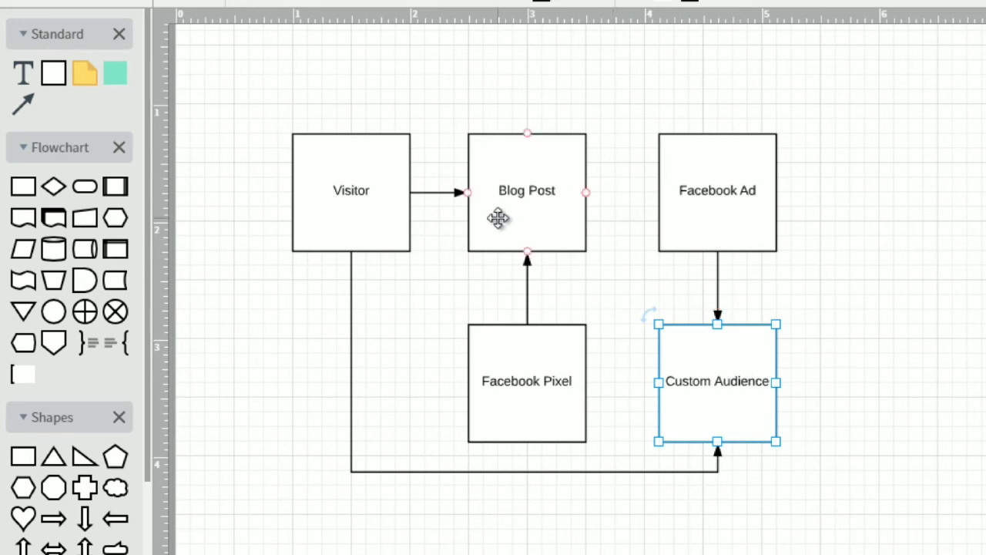
pyautogui.click(811, 161)
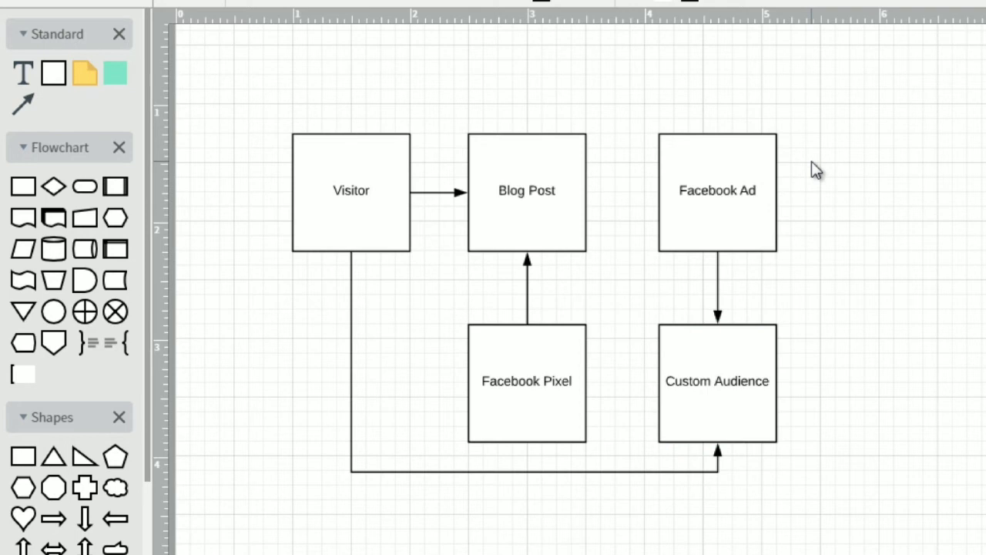
pyautogui.click(378, 212)
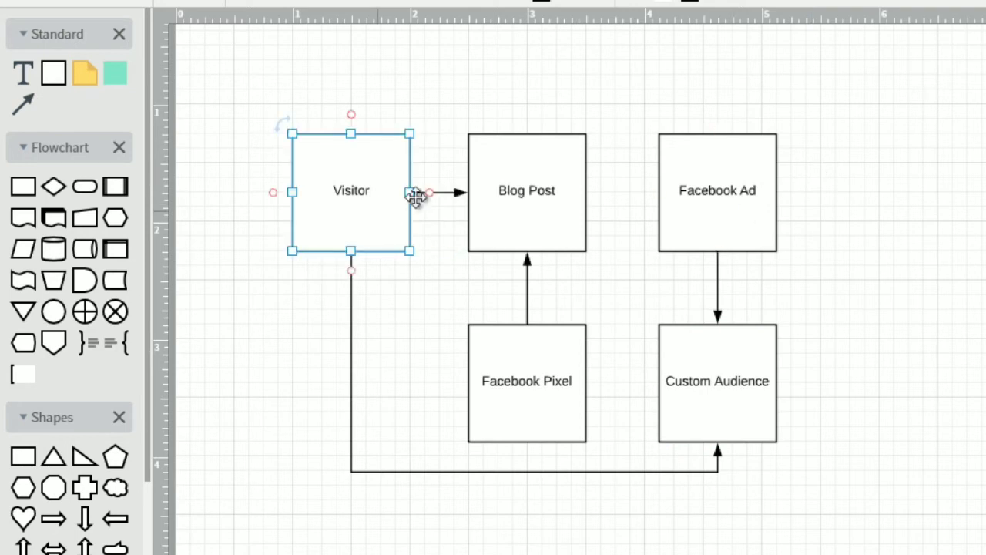
pyautogui.click(534, 197)
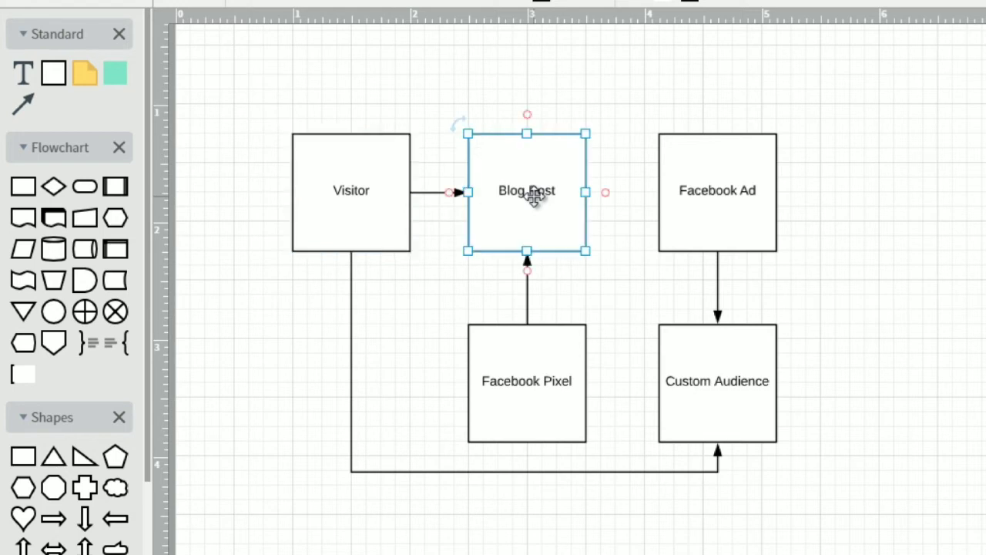
pyautogui.click(546, 342)
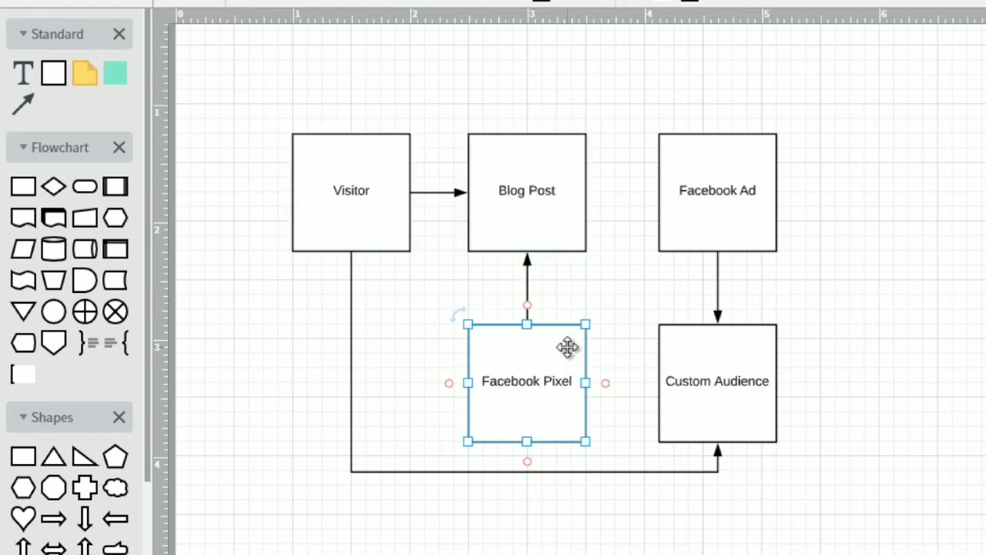
pyautogui.click(514, 173)
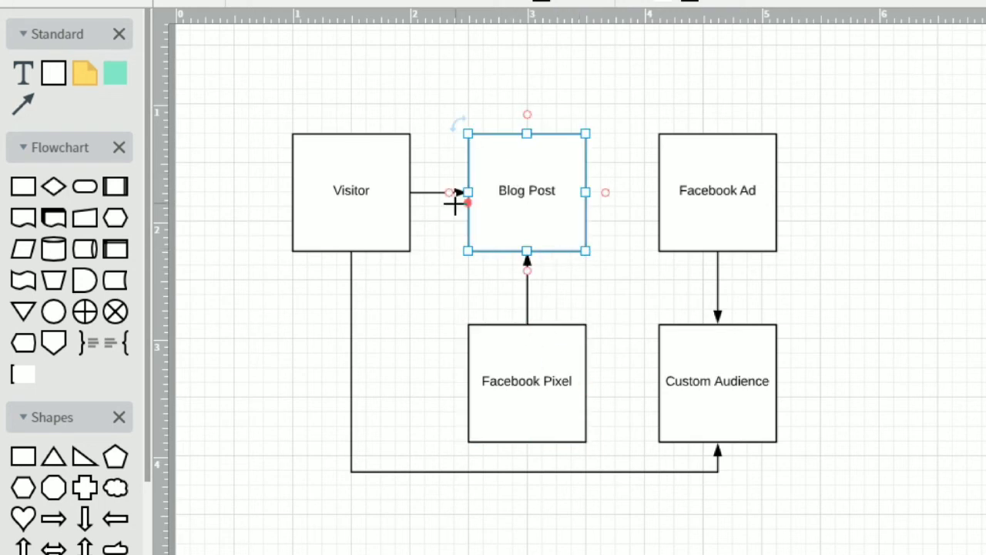
pyautogui.click(728, 375)
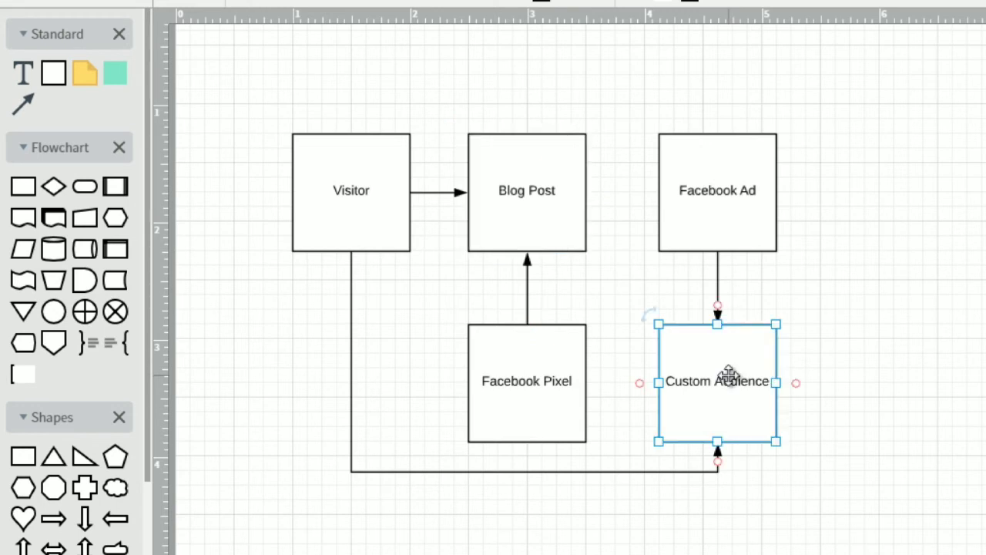
pyautogui.click(727, 223)
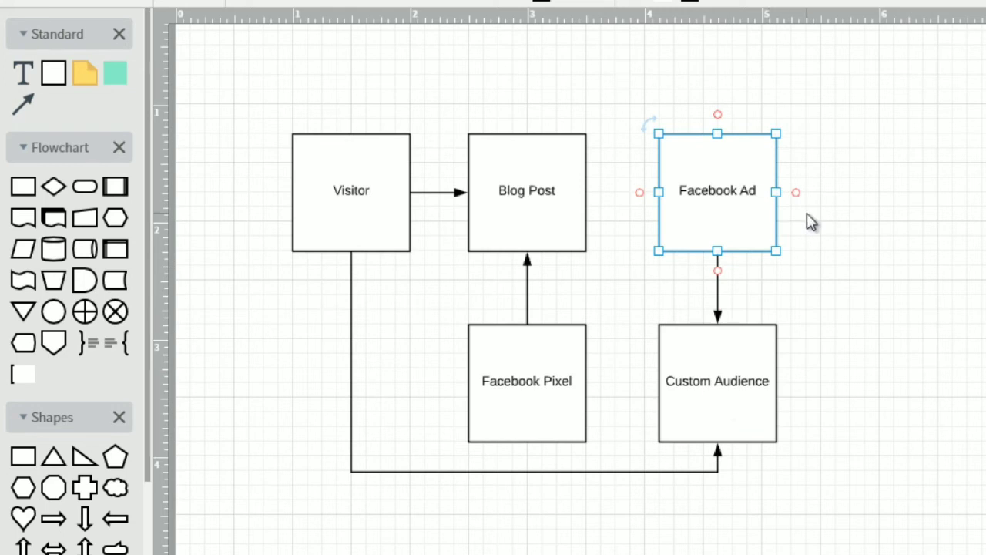
pyautogui.click(735, 368)
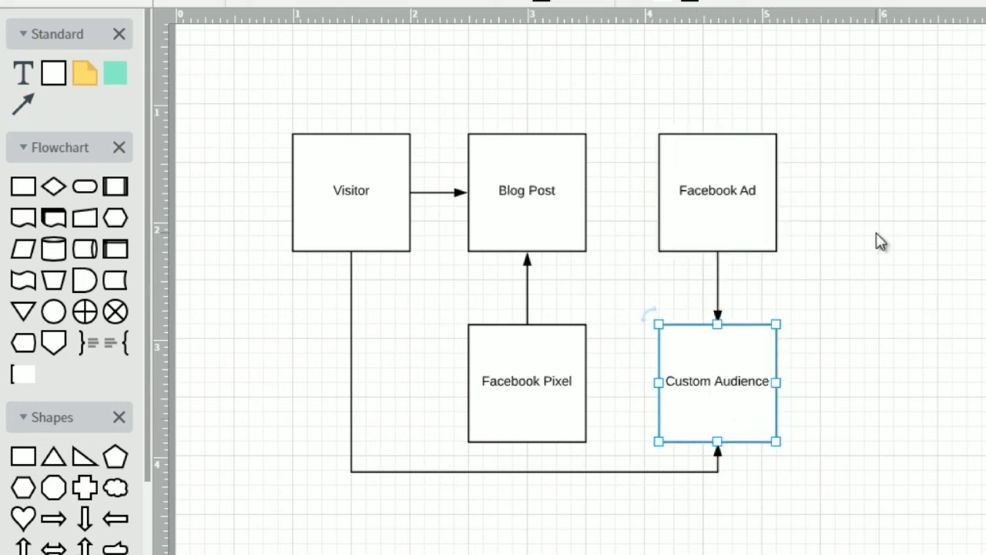
pyautogui.click(848, 276)
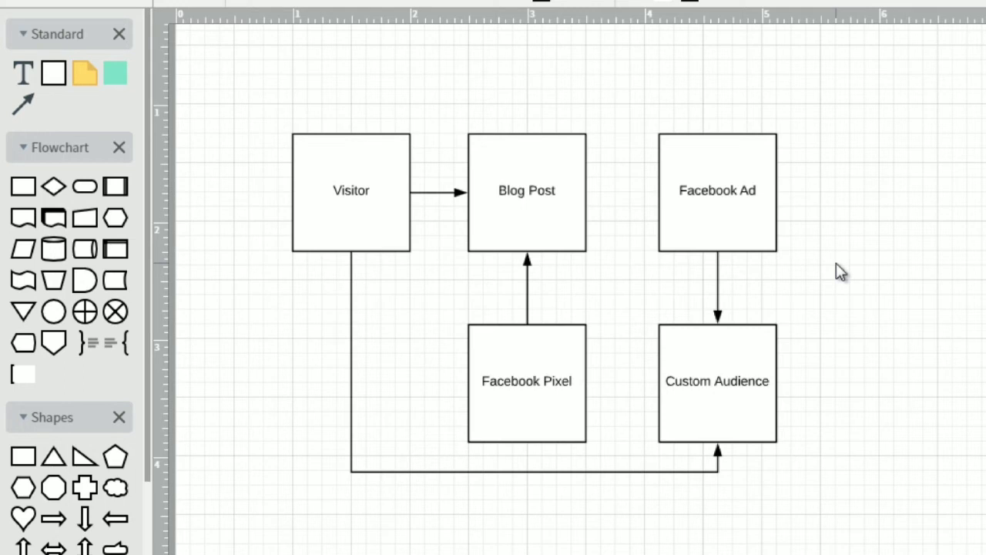
pyautogui.click(559, 364)
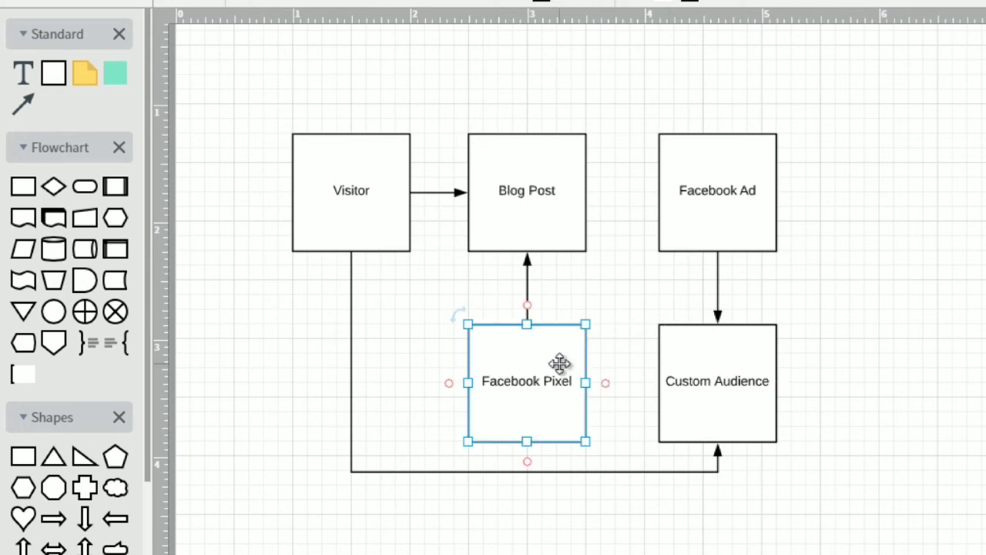
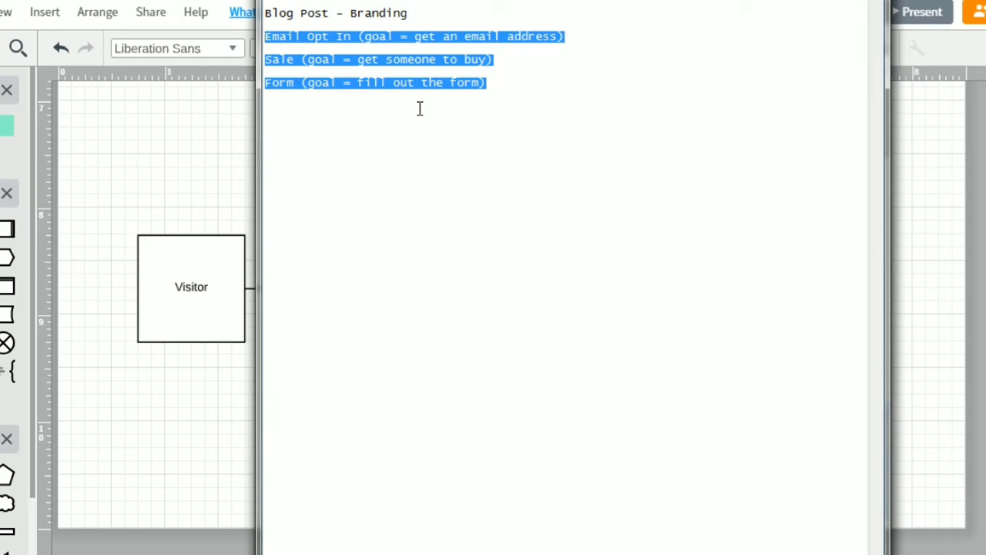
# Deselect the highlighted goal lines in the text notes and switch to the Facebook Ads Manager window.
pyautogui.click(537, 90)
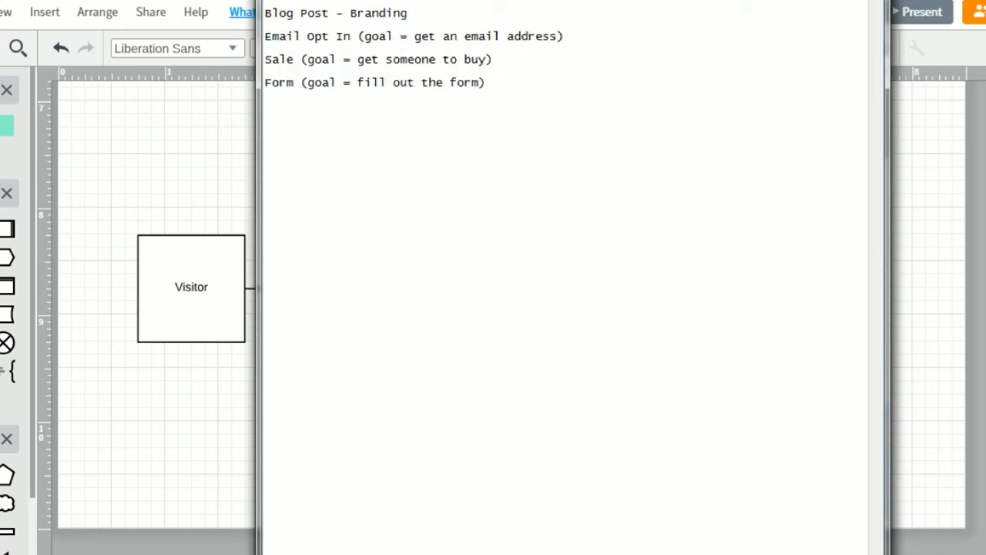
pyautogui.hotkey('alt', 'Tab')
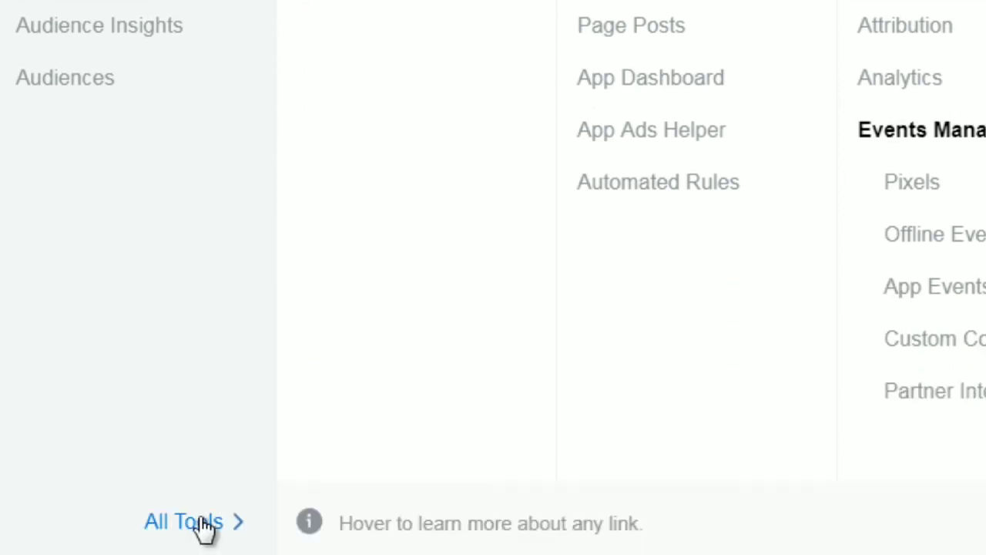
# Dismiss the Test Events tip on the pixel's events page and open the pixel's setup.
pyautogui.click(204, 526)
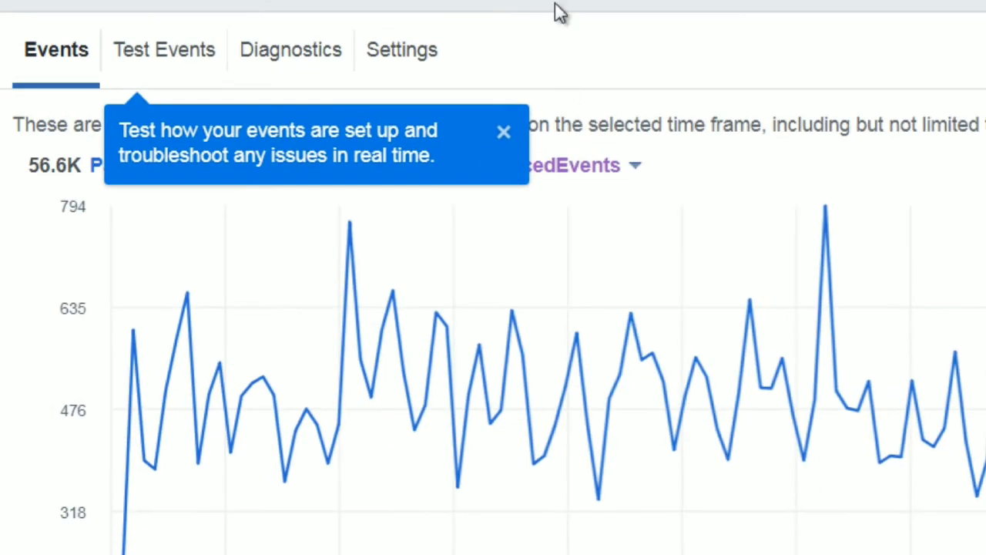
pyautogui.click(503, 139)
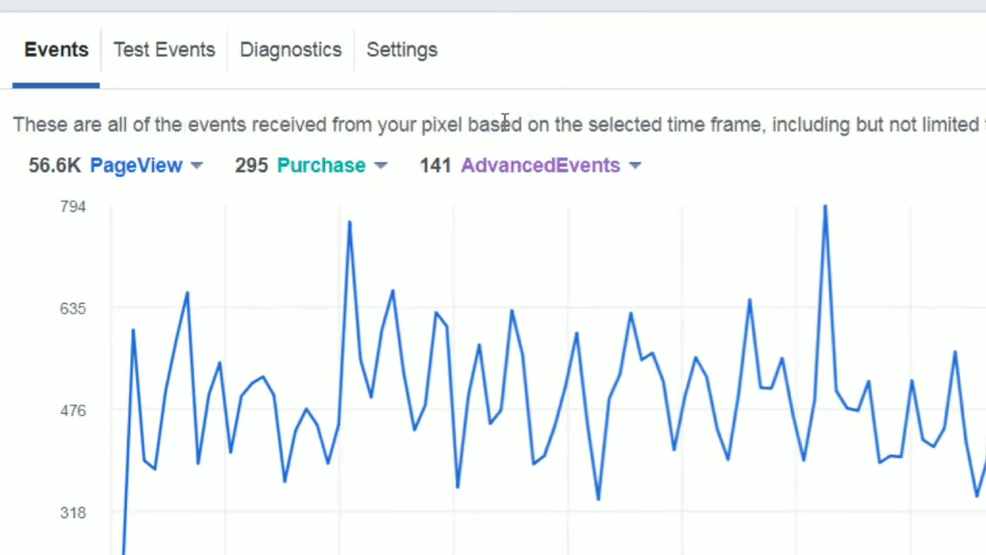
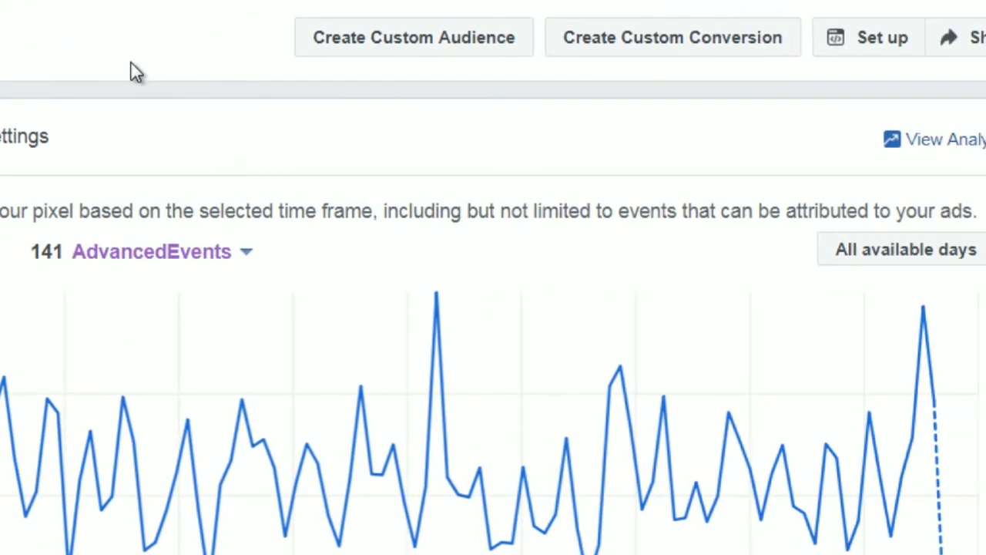
pyautogui.click(875, 49)
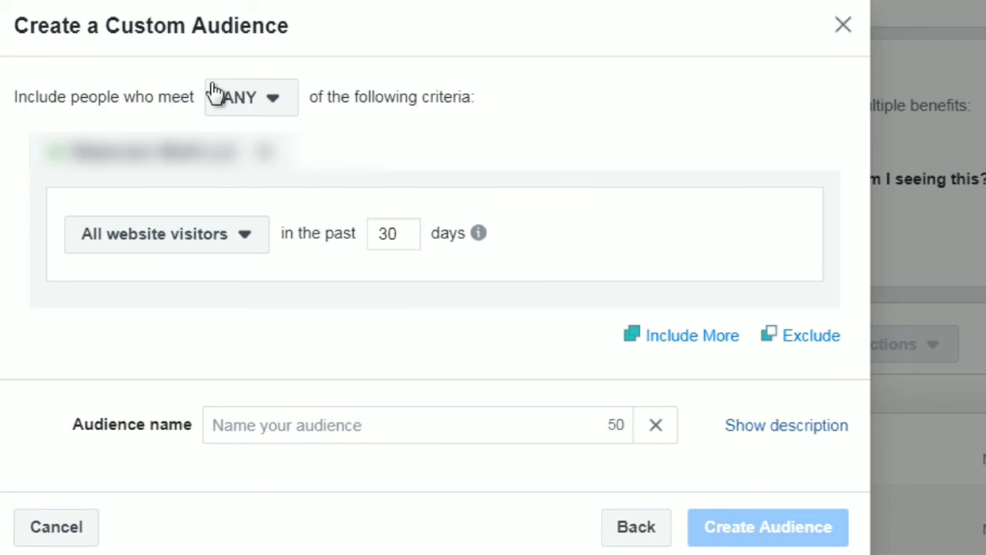
# Check the ANY and ALL options for matching the custom audience criteria, keeping ANY.
pyautogui.click(268, 115)
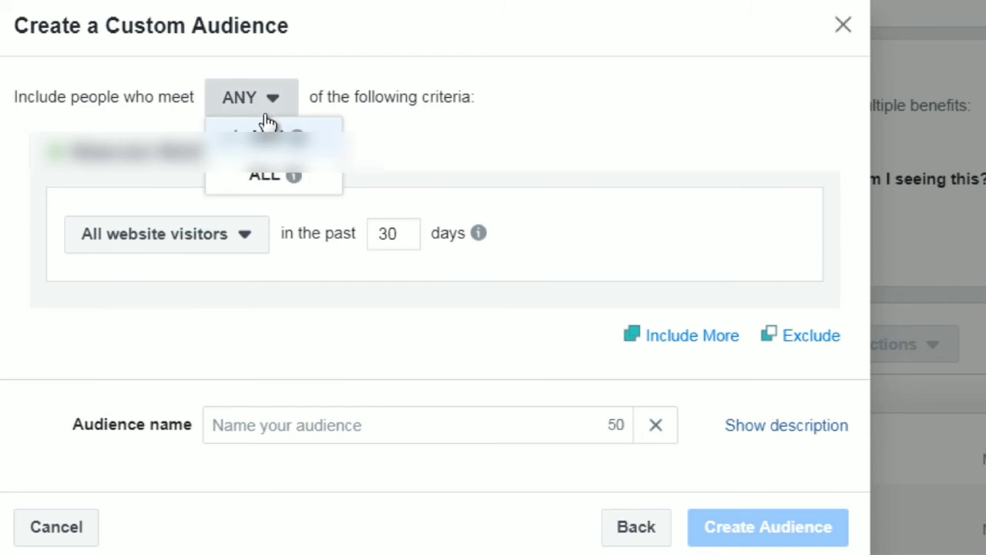
pyautogui.moveTo(264, 174)
pyautogui.click(412, 98)
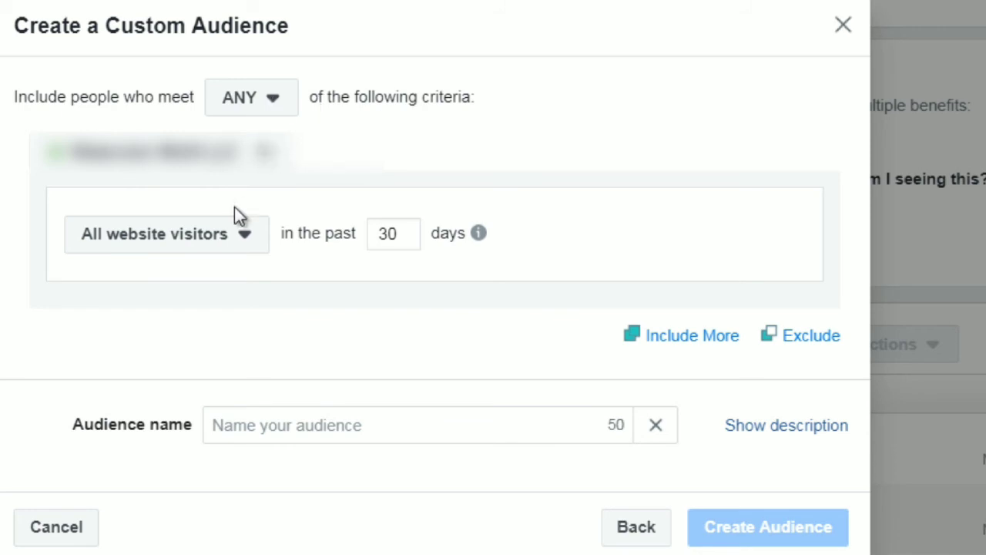
# Set the audience criterion to Visitors by time spent with the 25% percentile.
pyautogui.click(190, 250)
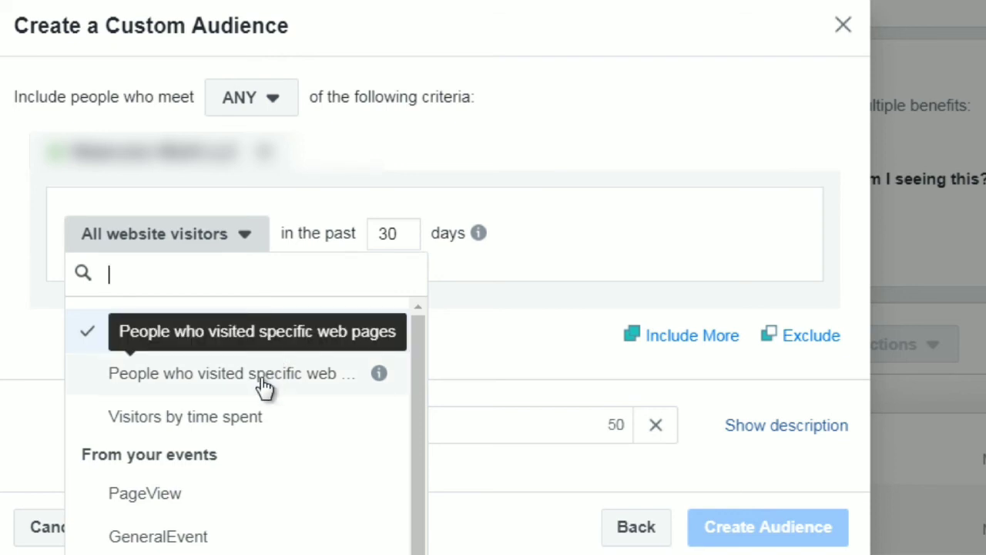
pyautogui.click(248, 423)
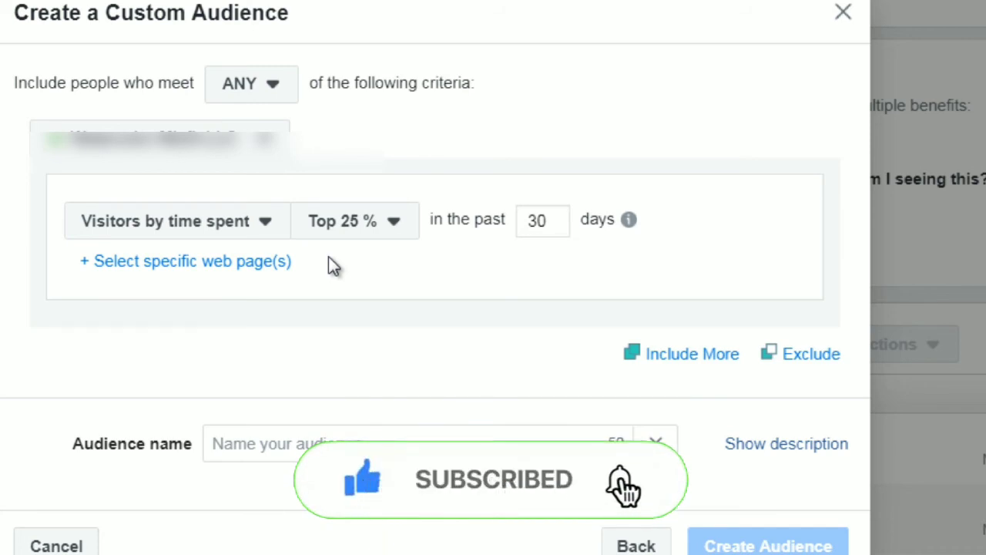
pyautogui.click(341, 238)
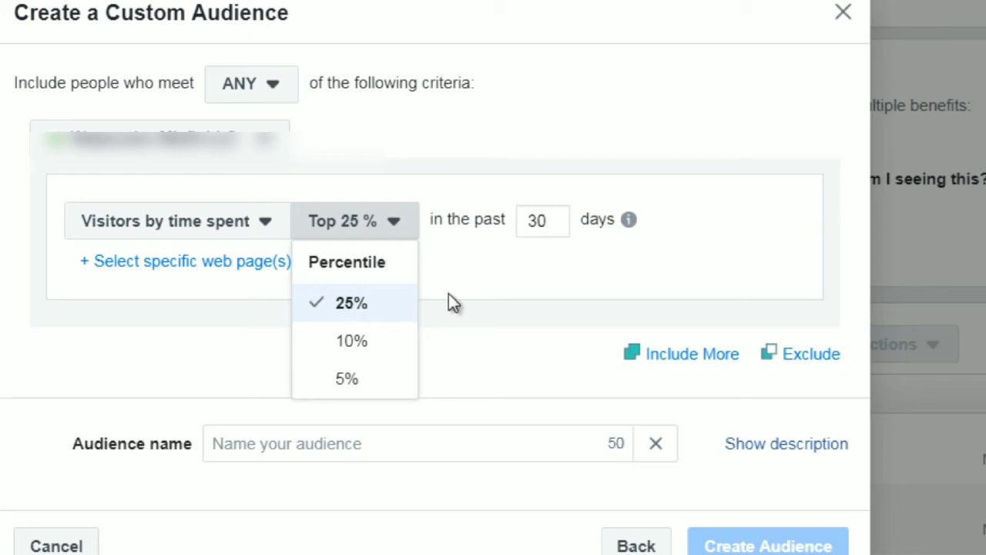
pyautogui.click(387, 289)
# Change the audience criterion to People who visited specific web pages.
pyautogui.click(219, 220)
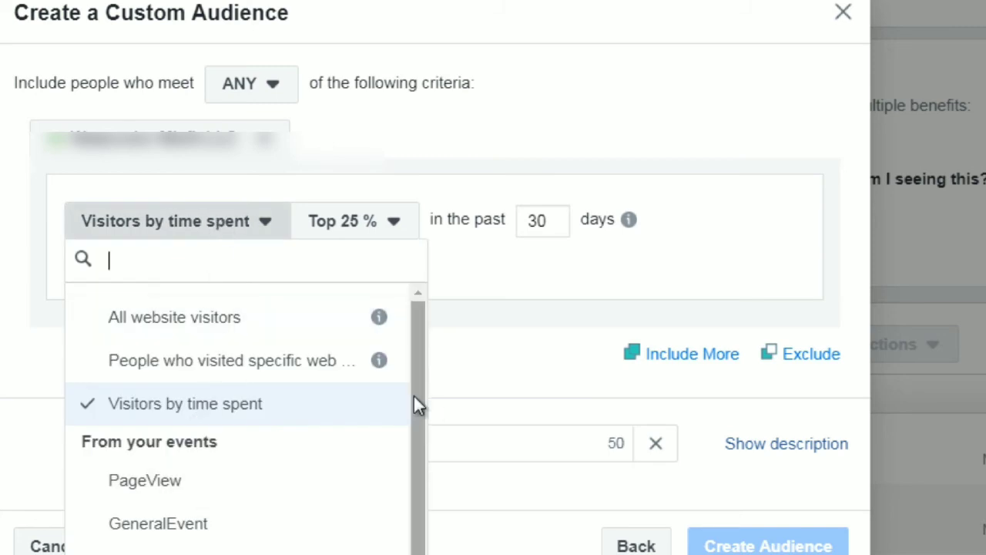
pyautogui.moveTo(418, 401); pyautogui.dragTo(418, 468)
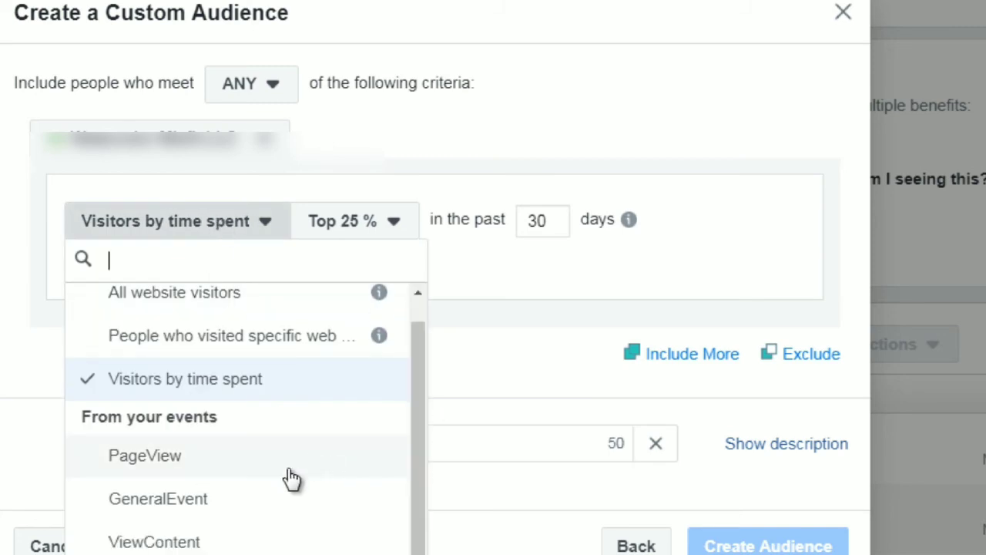
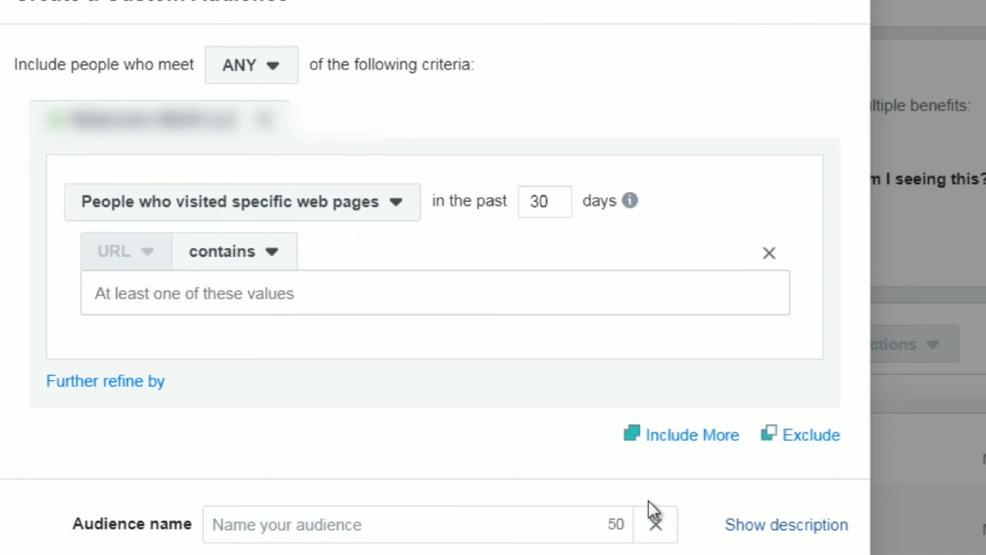
# Add a second inclusion group to the custom audience criteria and remove it again.
pyautogui.click(713, 436)
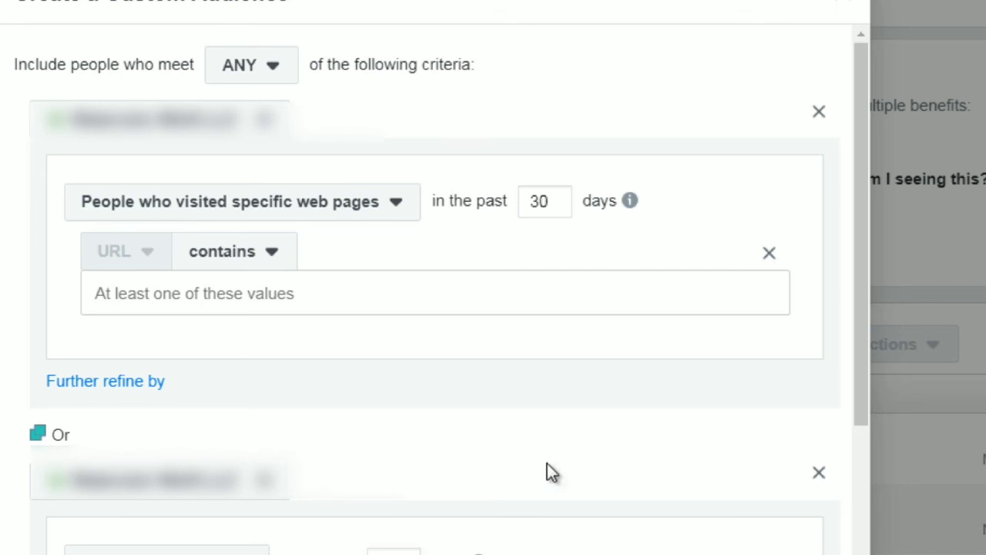
pyautogui.click(816, 478)
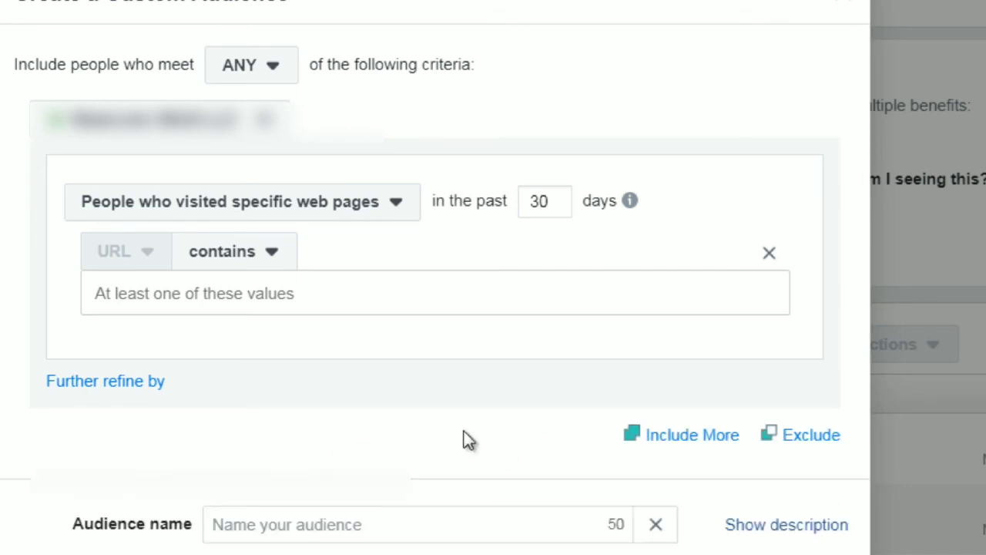
pyautogui.click(267, 77)
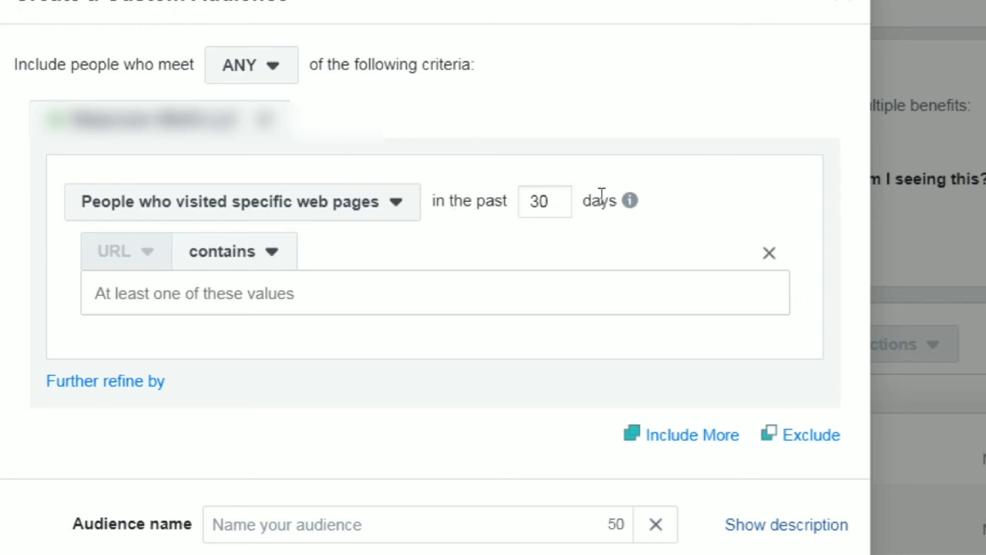
# Check the help on how long visitors remain in the audience and set the period to 180 days.
pyautogui.click(551, 204)
pyautogui.moveTo(552, 203); pyautogui.dragTo(521, 203)
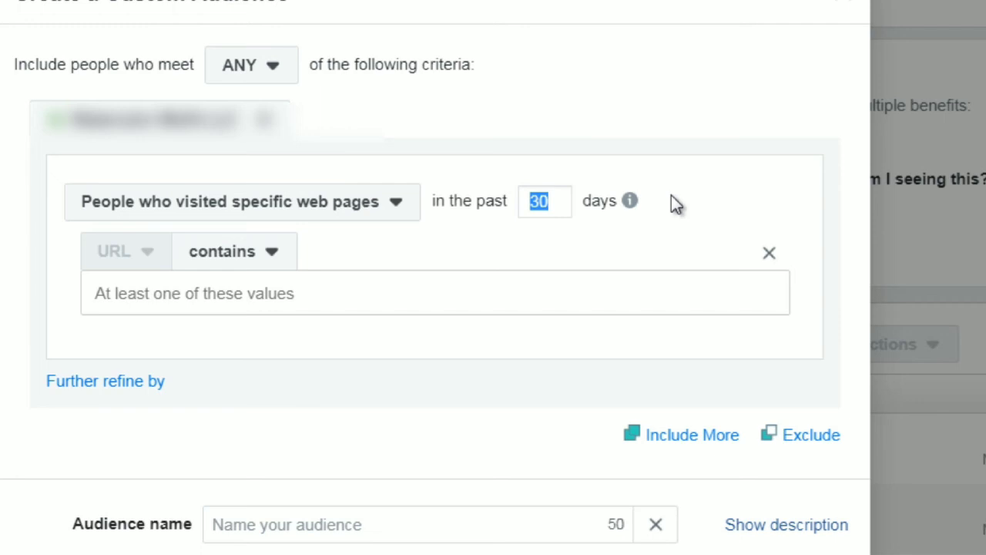
pyautogui.click(630, 202)
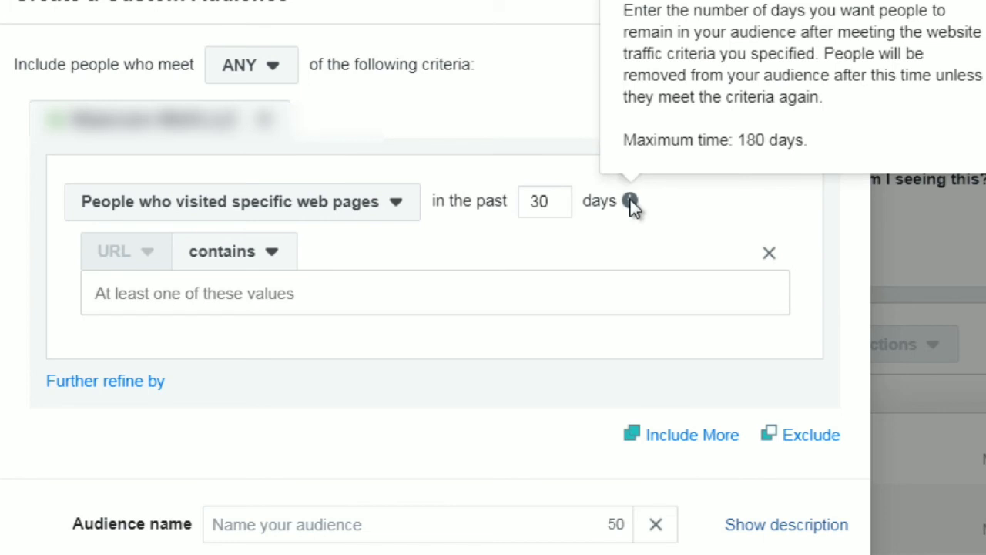
pyautogui.click(541, 201)
pyautogui.doubleClick(539, 201)
pyautogui.write('180')
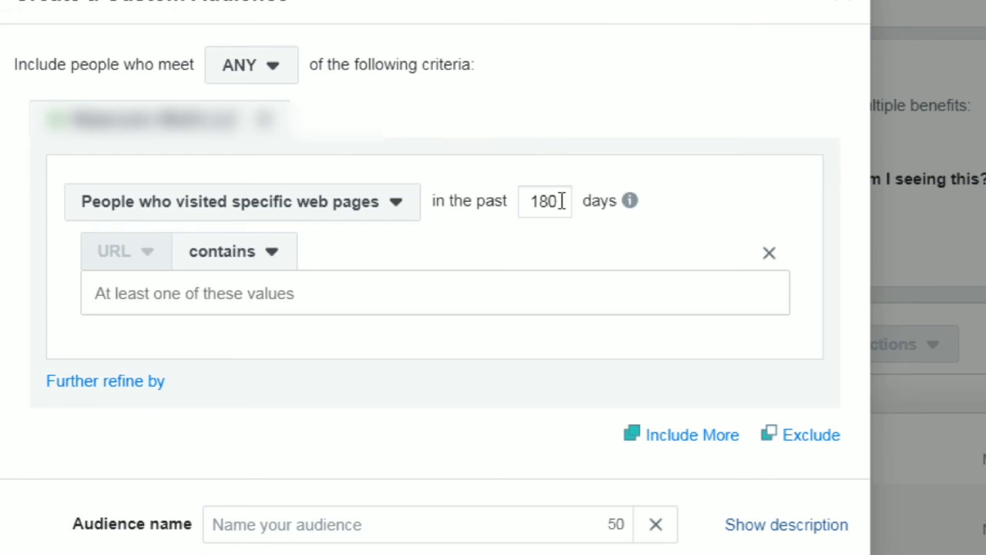
# Set the period for people who visited specific web pages to the past 7 days.
pyautogui.moveTo(565, 200); pyautogui.dragTo(530, 204)
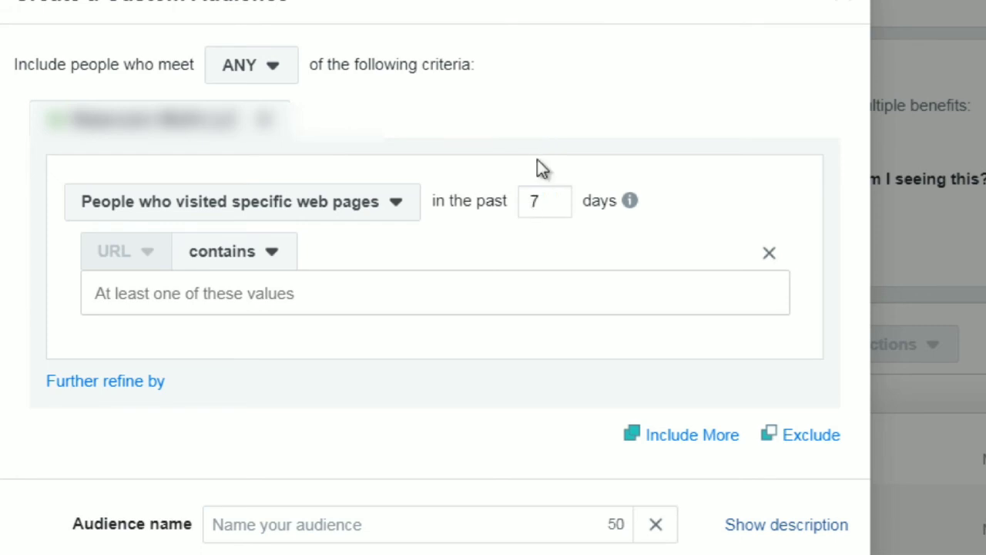
pyautogui.moveTo(553, 198); pyautogui.dragTo(531, 204)
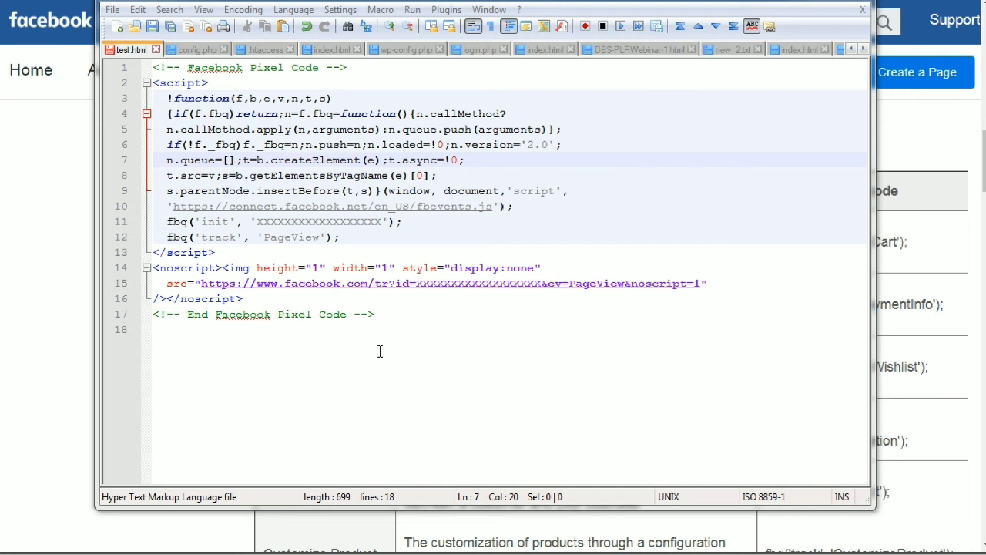
# Highlight the Facebook Pixel code in test.html and the ID placeholder in its init line, and return to the Facebook help page.
pyautogui.moveTo(419, 343); pyautogui.dragTo(150, 68)
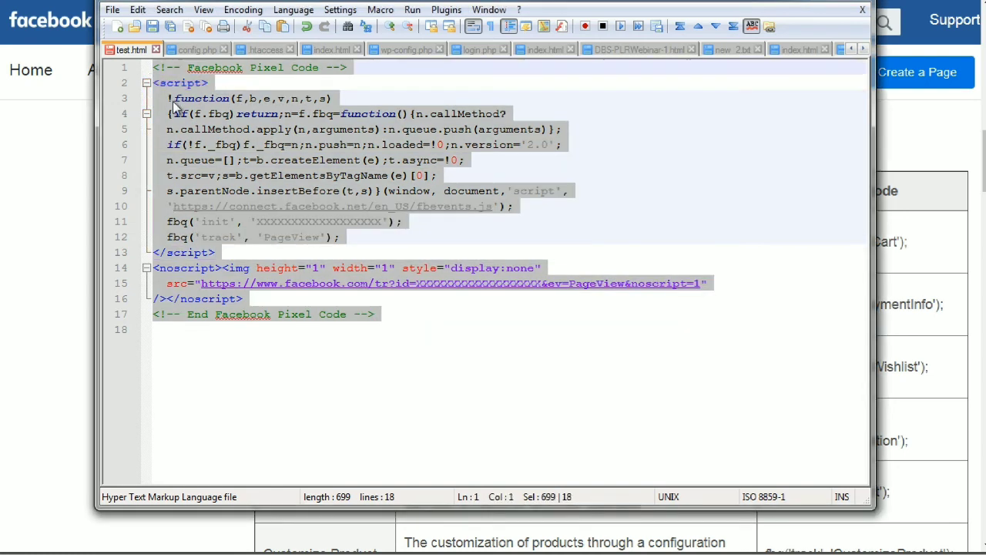
pyautogui.click(248, 175)
pyautogui.moveTo(254, 222); pyautogui.dragTo(383, 222)
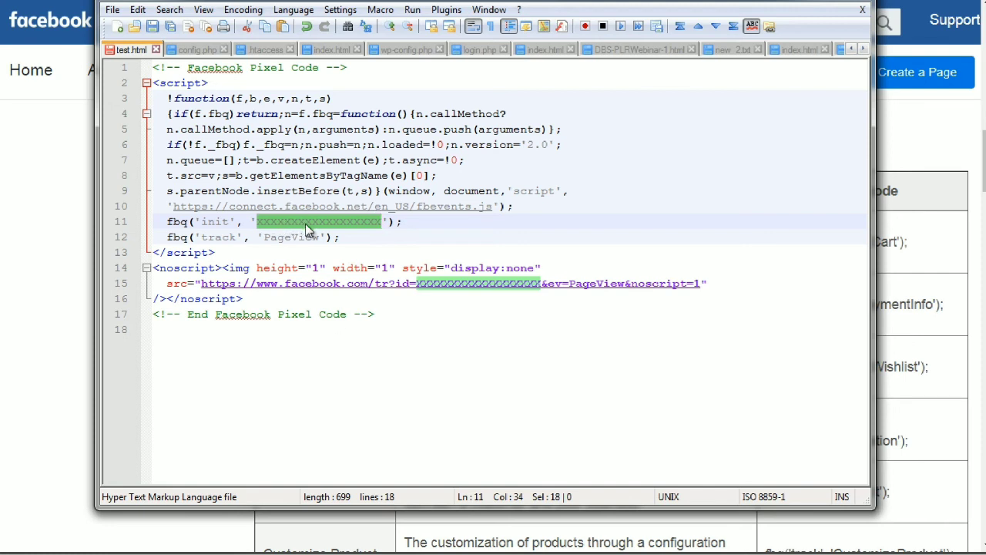
pyautogui.click(55, 172)
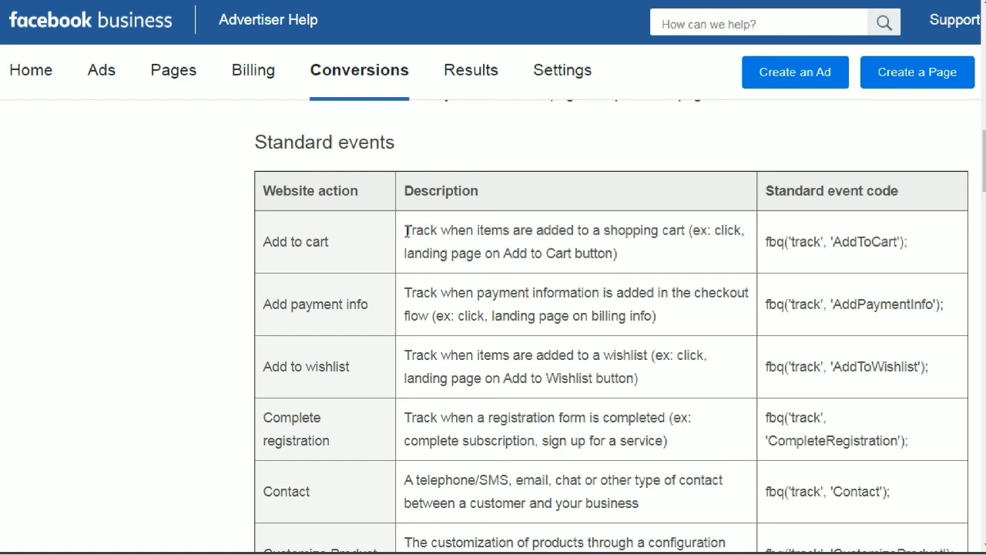
# Highlight the event codes for Add to cart and Add payment info in the Standard events table.
pyautogui.moveTo(909, 245); pyautogui.dragTo(766, 242)
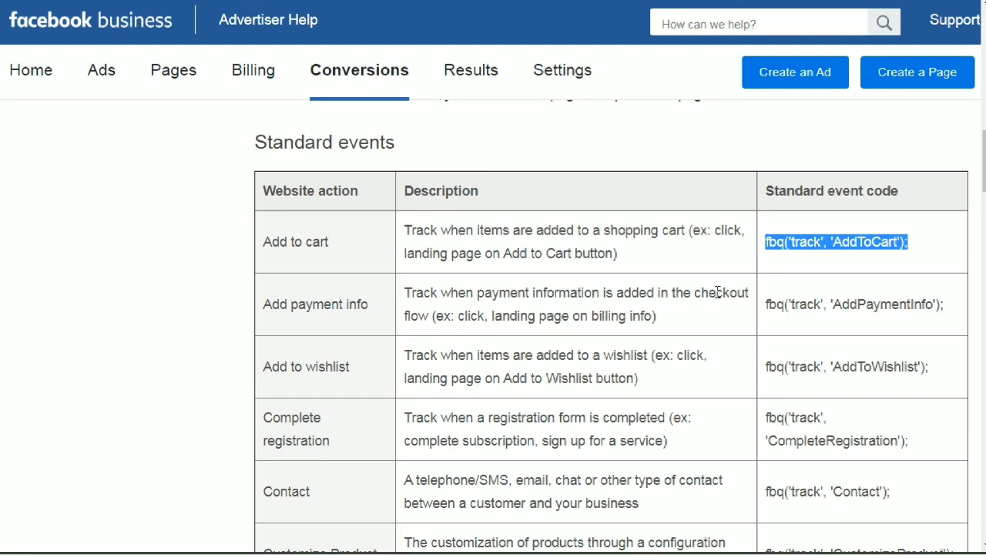
pyautogui.click(954, 313)
pyautogui.moveTo(954, 313); pyautogui.dragTo(759, 307)
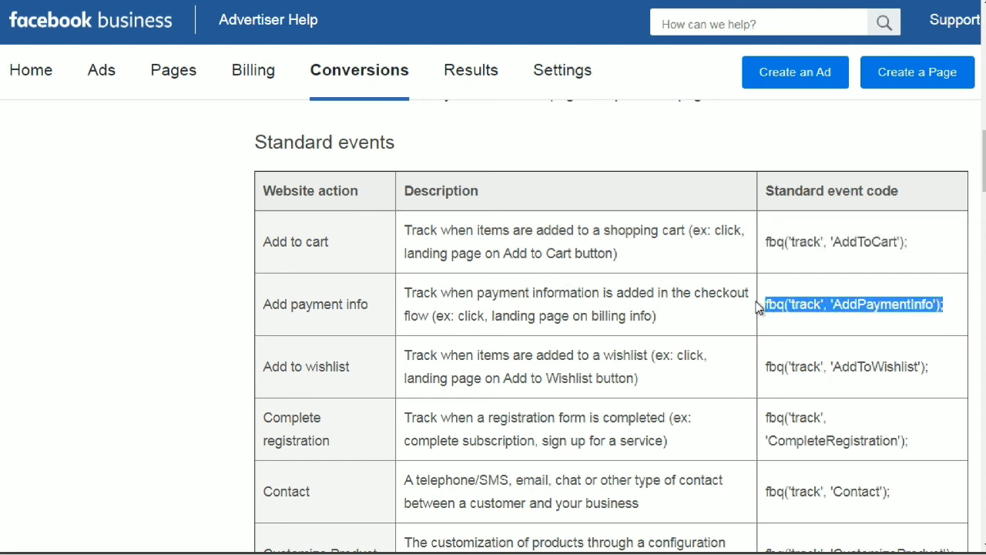
# Highlight the Complete registration and Contact actions in the Standard events table.
pyautogui.scroll(-3, 759, 306)
pyautogui.scroll(-1, 759, 307)
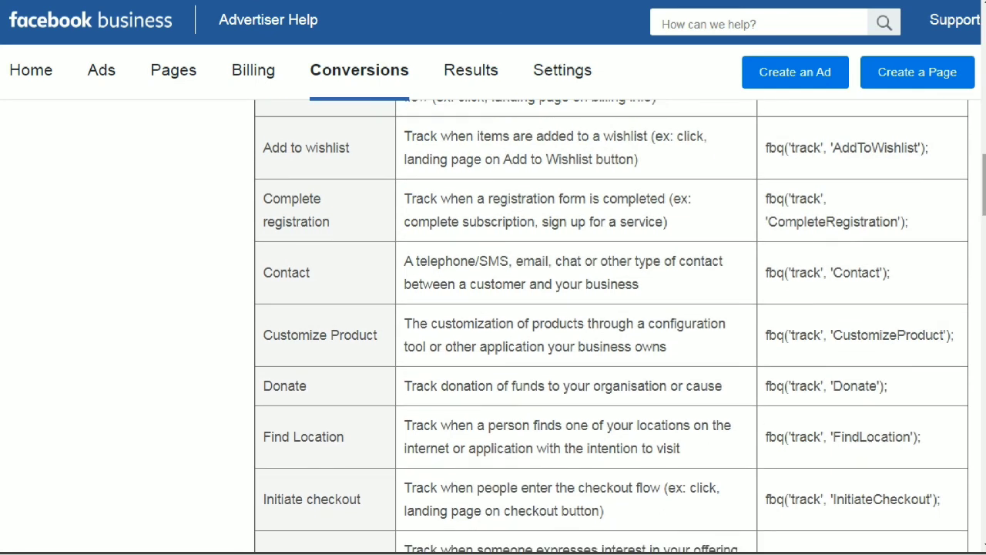
pyautogui.moveTo(265, 198); pyautogui.dragTo(336, 231)
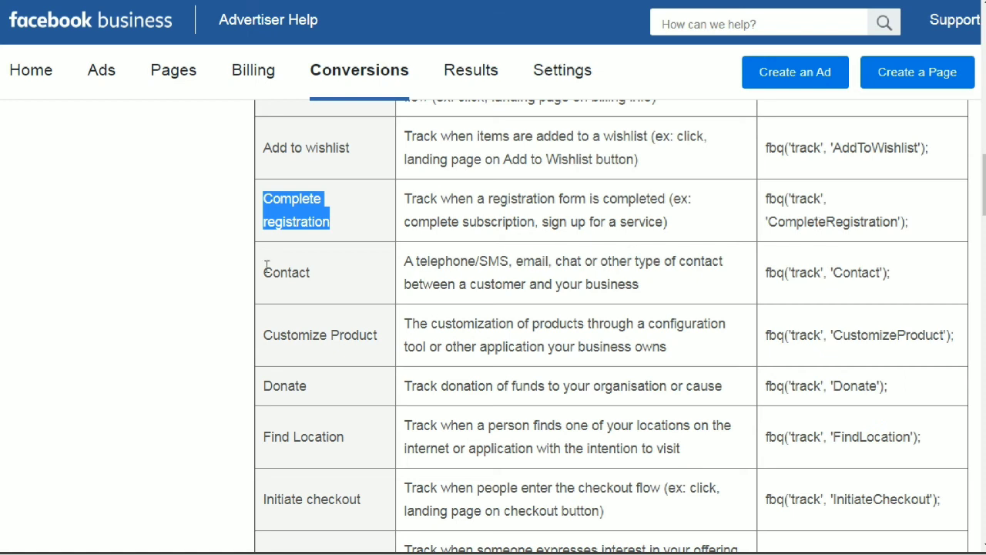
pyautogui.moveTo(262, 275); pyautogui.dragTo(316, 279)
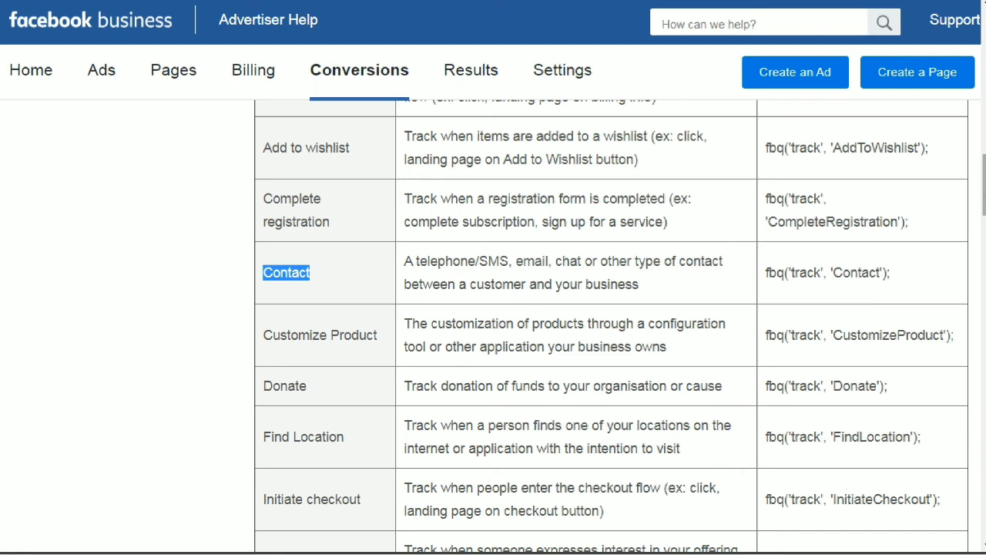
# Highlight the Lead action and its event code in the Standard events table.
pyautogui.scroll(-3, 983, 192)
pyautogui.scroll(-1, 611, 324)
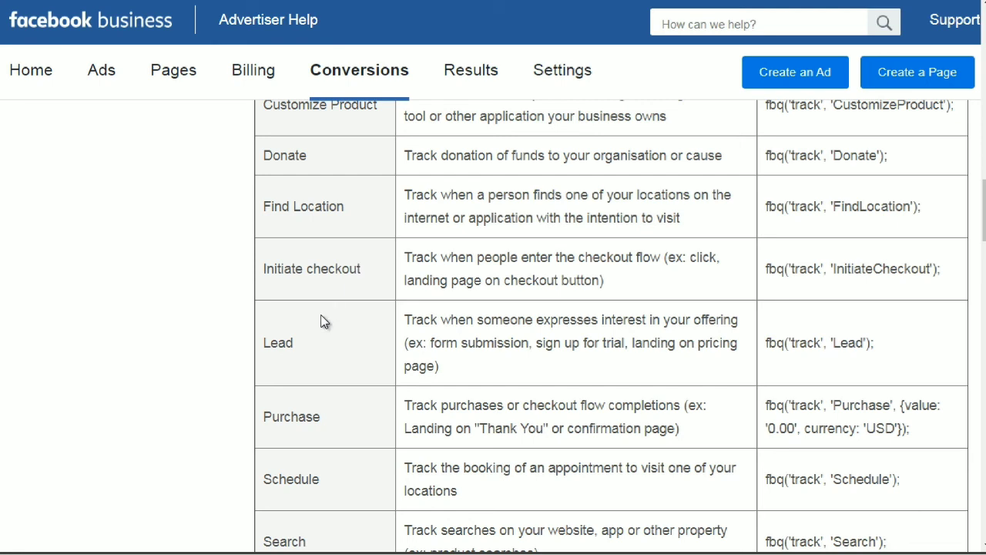
pyautogui.doubleClick(293, 348)
pyautogui.moveTo(875, 343); pyautogui.dragTo(761, 358)
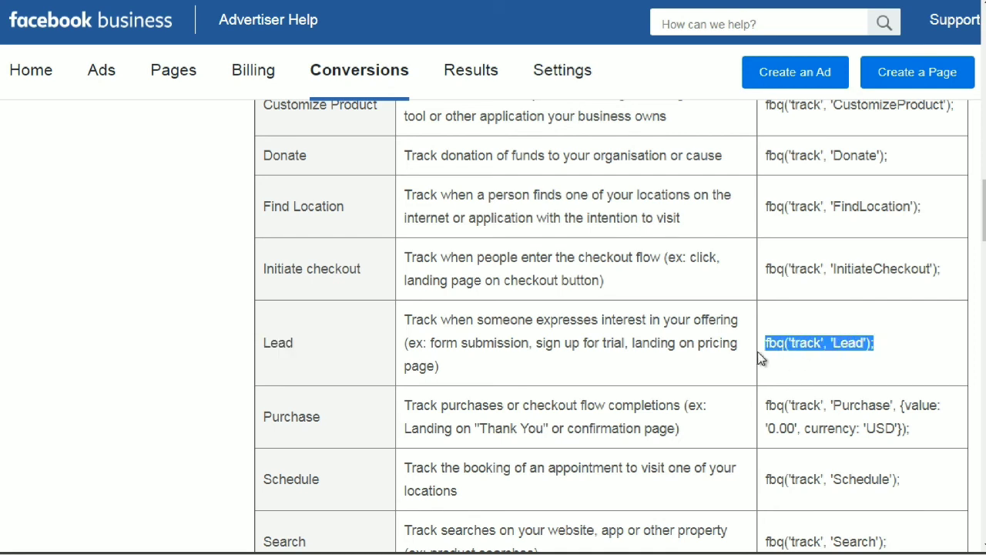
# Highlight the Purchase event code with its currency and value parameters, and view the remaining events through View content.
pyautogui.scroll(-3, 963, 225)
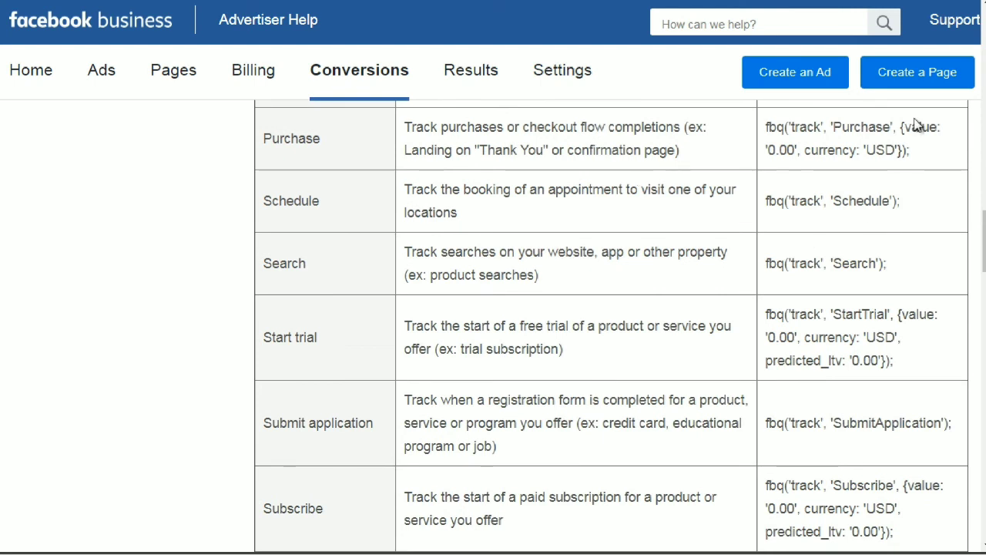
pyautogui.moveTo(931, 151); pyautogui.dragTo(765, 128)
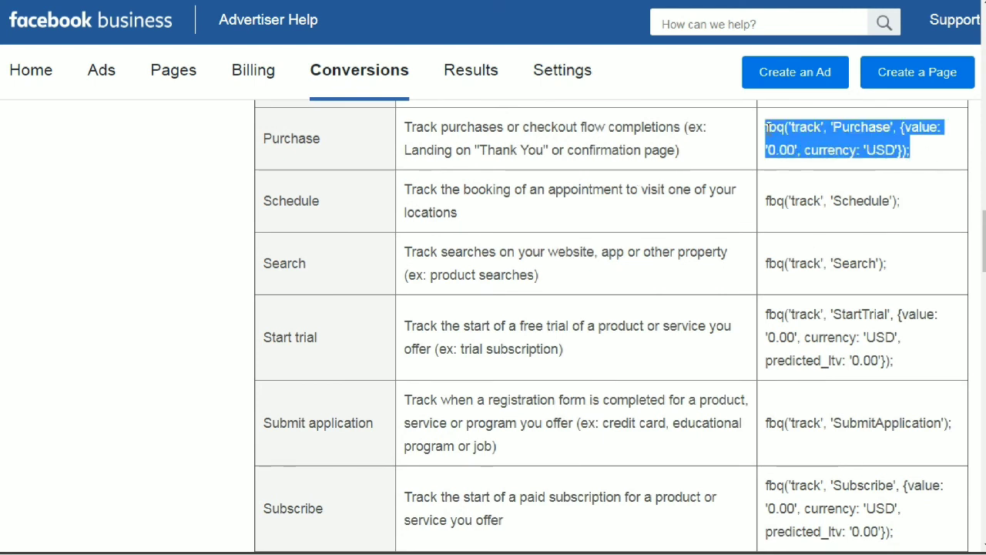
pyautogui.click(768, 128)
pyautogui.moveTo(895, 149); pyautogui.dragTo(868, 150)
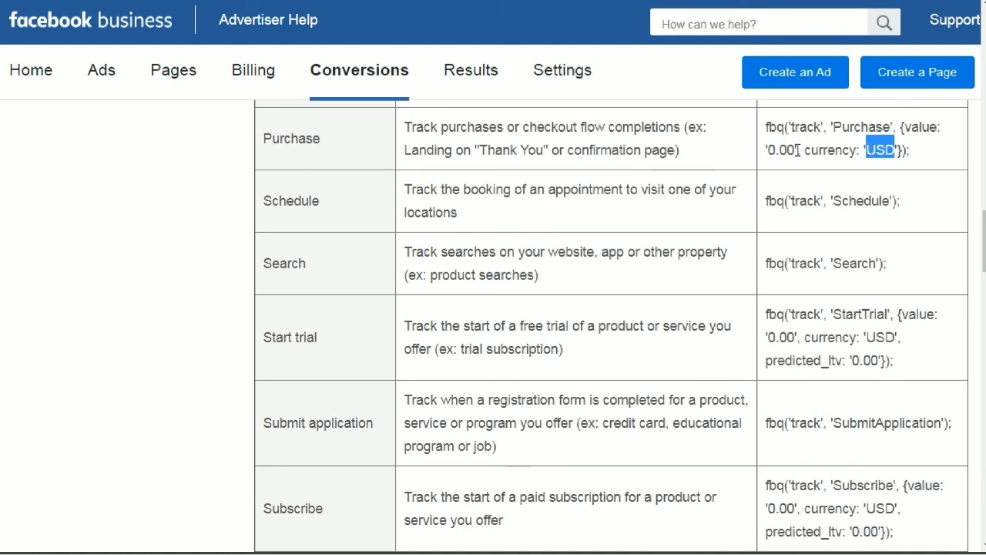
pyautogui.moveTo(797, 149); pyautogui.dragTo(770, 154)
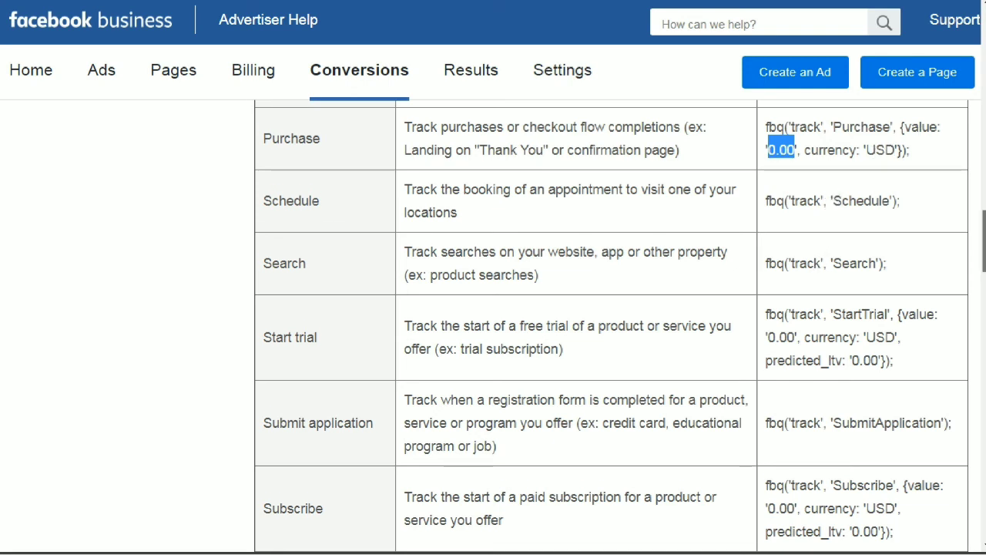
pyautogui.scroll(-3, 817, 263)
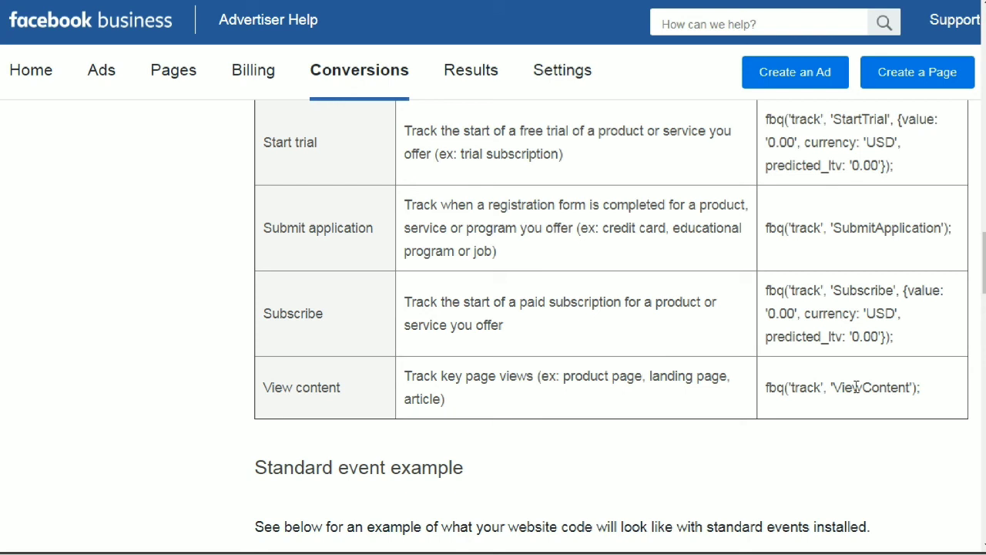
# Copy the View content event code from the Standard events table and switch to the pixel code in Notepad++.
pyautogui.moveTo(922, 392); pyautogui.dragTo(759, 390)
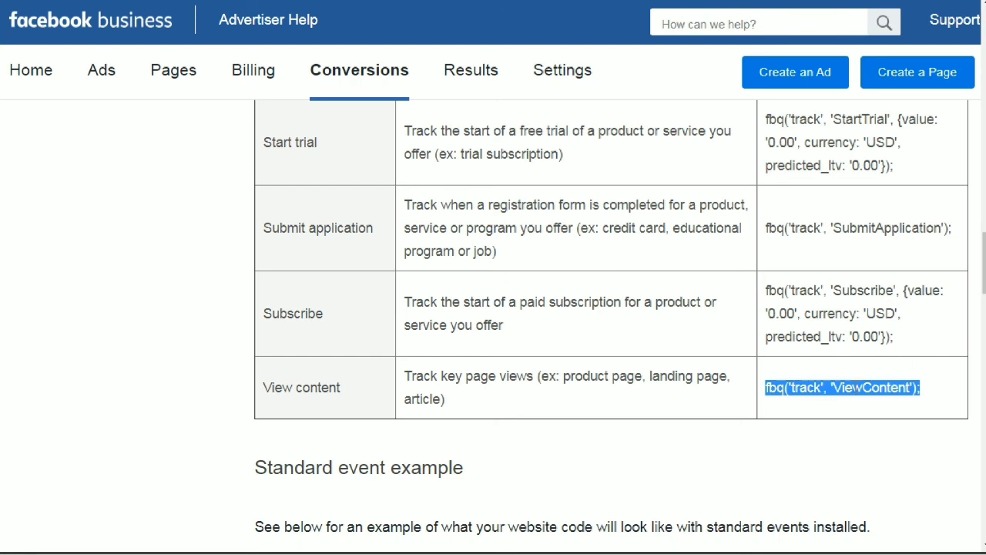
pyautogui.rightClick(817, 394)
pyautogui.click(824, 403)
pyautogui.moveTo(460, 554)
pyautogui.click(460, 497)
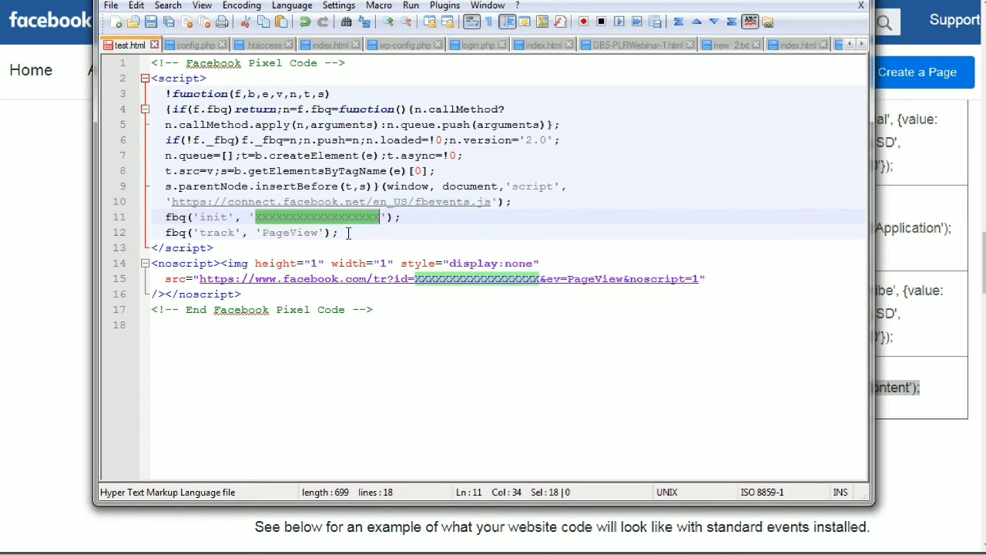
# Paste the ViewContent event code on a new line below the PageView track line, aligned with the line above.
pyautogui.moveTo(348, 232); pyautogui.dragTo(154, 233)
pyautogui.click(175, 233)
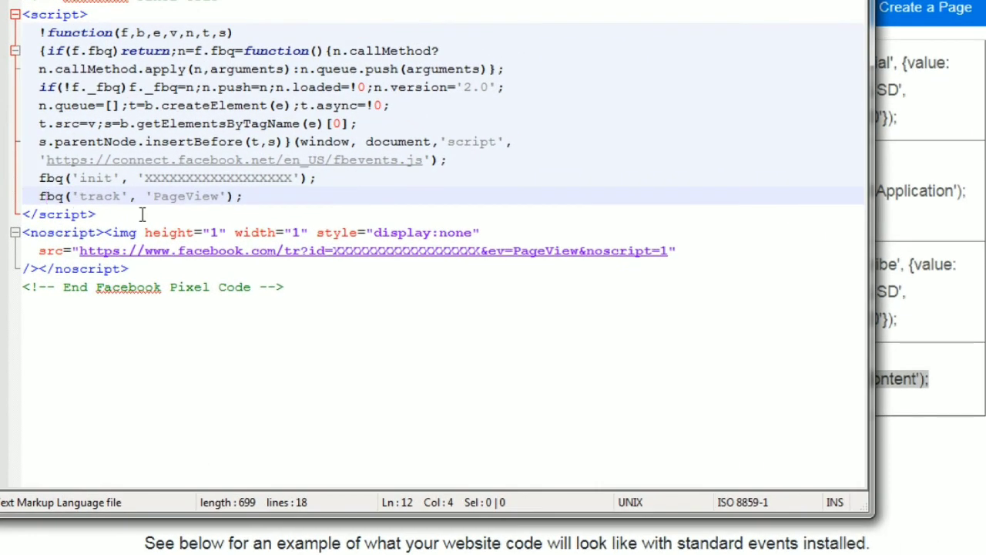
pyautogui.click(259, 199)
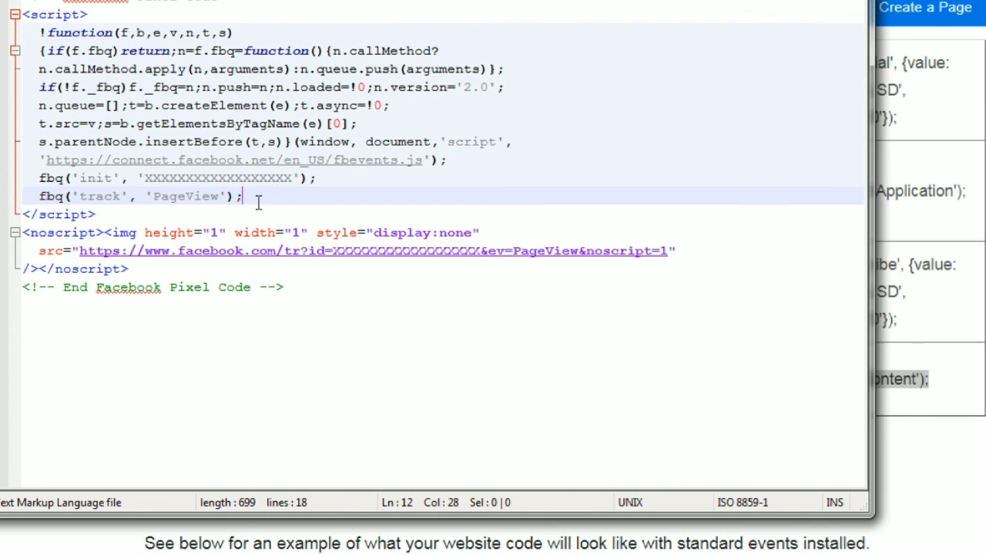
pyautogui.press('Return')
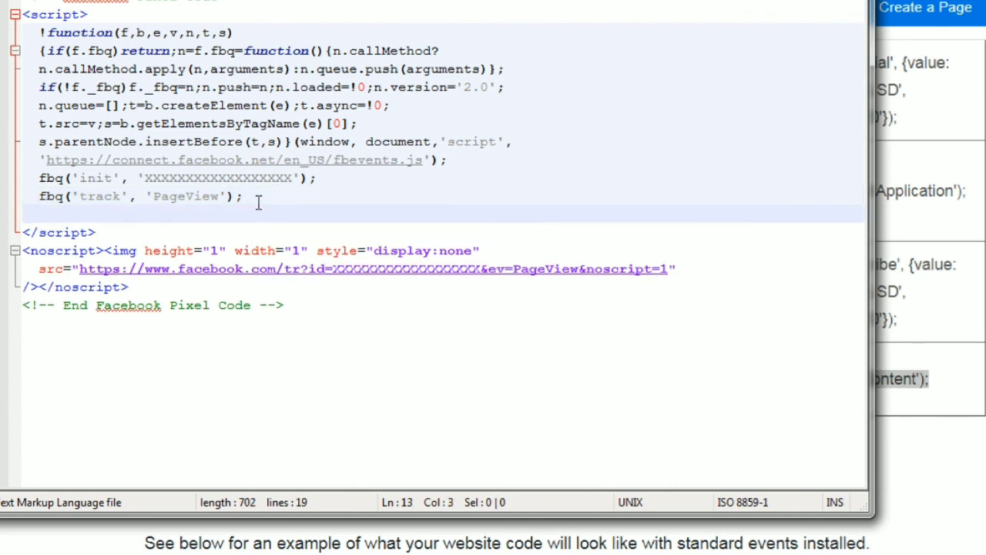
pyautogui.hotkey('ctrl', 'v')
pyautogui.press('Left')
pyautogui.press('Left')
pyautogui.press('Left')
pyautogui.press('Left')
pyautogui.press('Left')
pyautogui.press('Left')
pyautogui.press('Left')
pyautogui.press('Left')
pyautogui.press('Left')
pyautogui.press('Left')
pyautogui.press('Left')
pyautogui.press('Left')
pyautogui.press('Left')
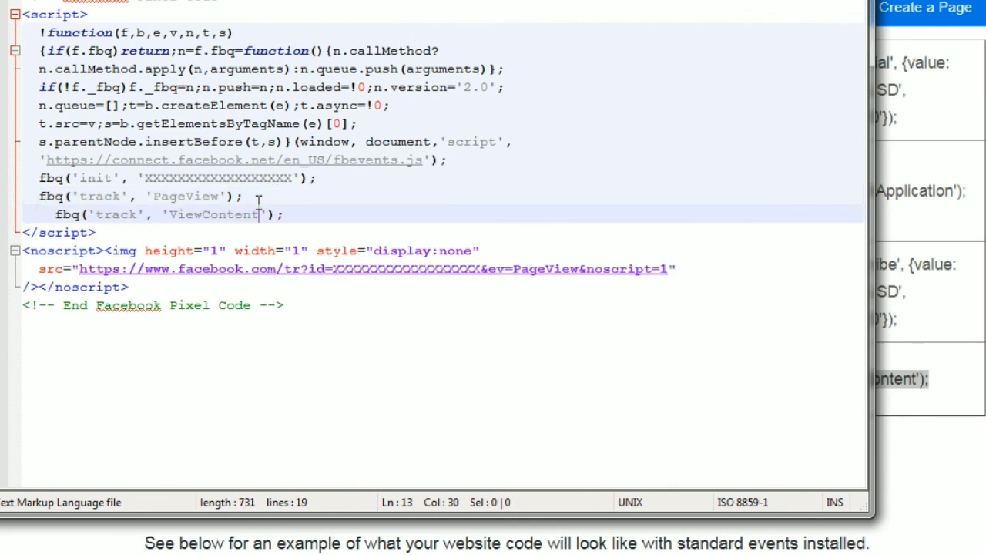
pyautogui.press('Left')
pyautogui.press('Left')
pyautogui.press('Left')
pyautogui.press('Left')
pyautogui.press('Left')
pyautogui.press('Left')
pyautogui.press('Left')
pyautogui.press('Left')
pyautogui.press('Left')
pyautogui.press('Left')
pyautogui.press('Left')
pyautogui.press('Left')
pyautogui.press('Left')
pyautogui.press('Left')
pyautogui.press('Left')
pyautogui.press('BackSpace')
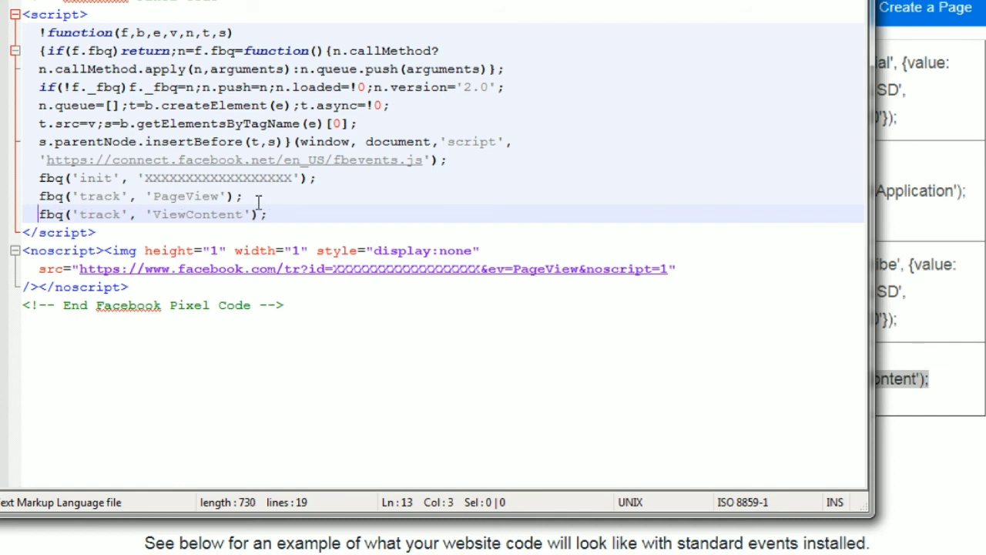
# Delete the PageView track line from the pixel code, including its empty line.
pyautogui.press('Up')
pyautogui.press('Home')
pyautogui.hotkey('shift', 'End')
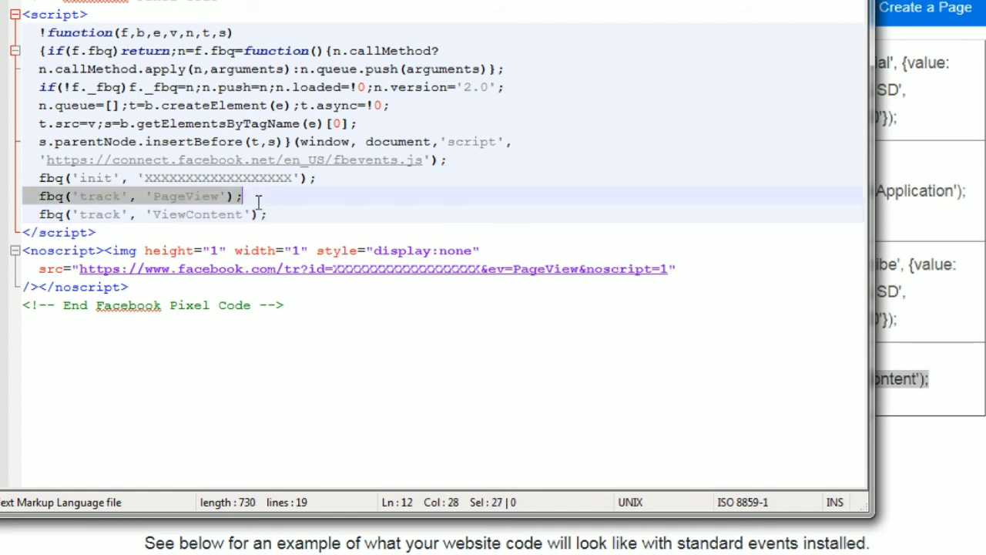
pyautogui.press('BackSpace')
pyautogui.press('Delete')
pyautogui.press('End')
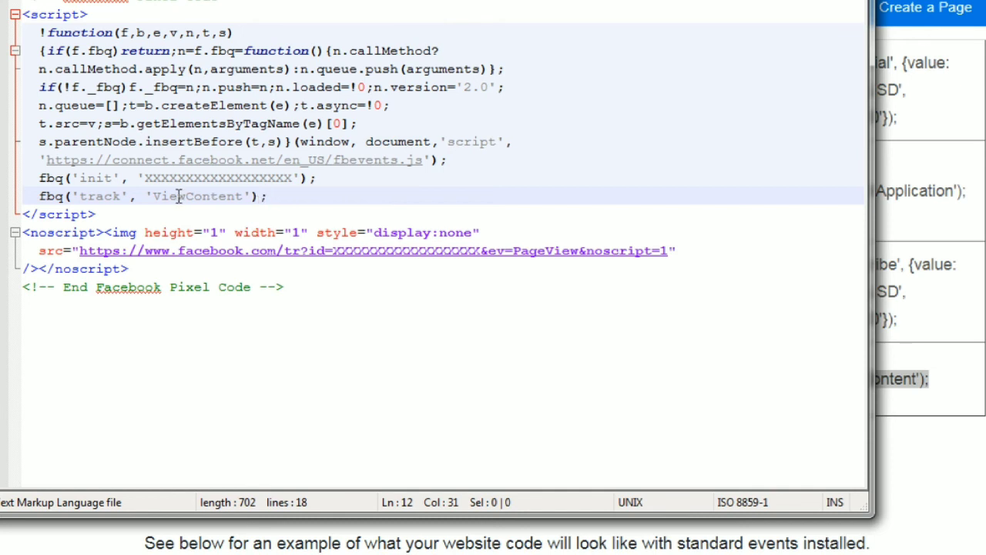
# Change the tracked event name from ViewContent to Lead and highlight the new name.
pyautogui.moveTo(153, 198); pyautogui.dragTo(249, 197)
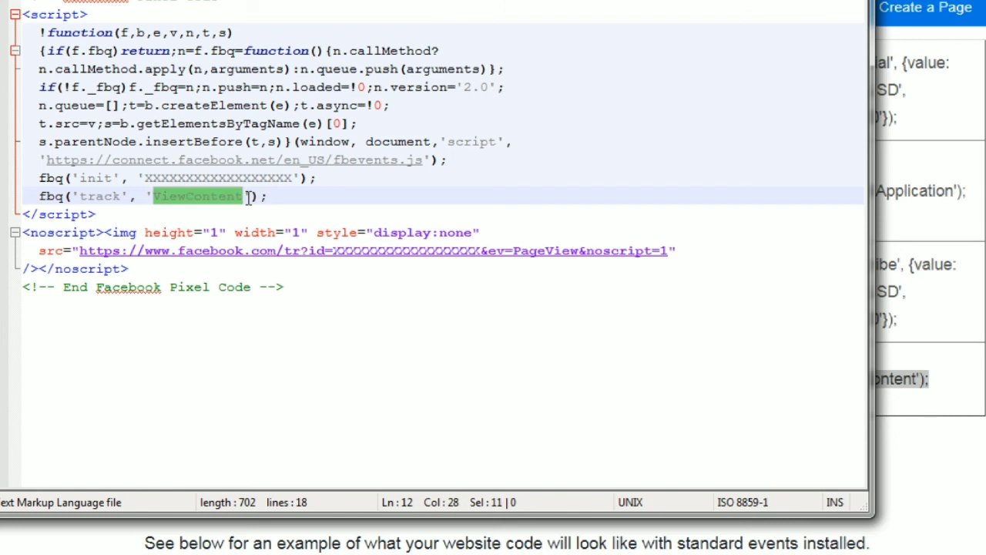
pyautogui.write('Lead')
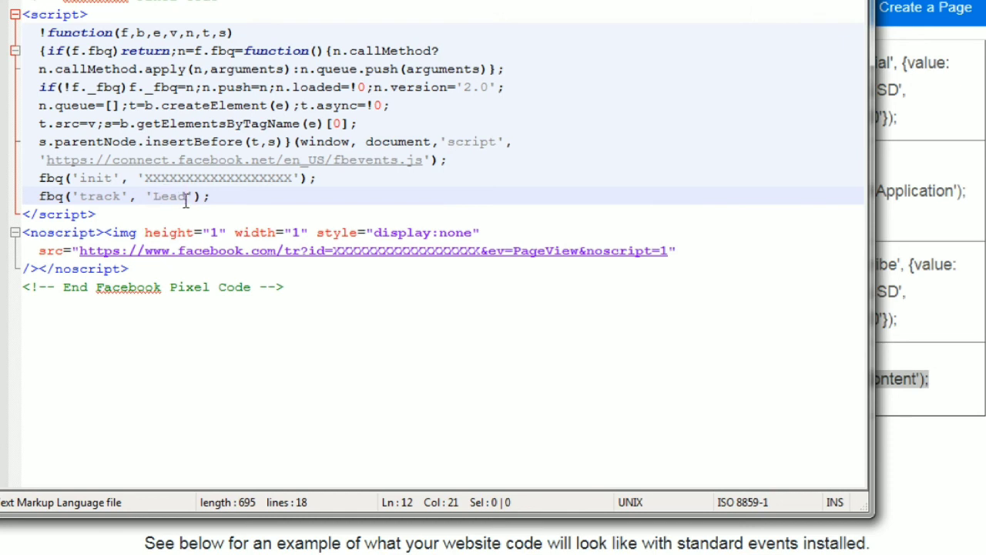
pyautogui.moveTo(188, 198); pyautogui.dragTo(153, 198)
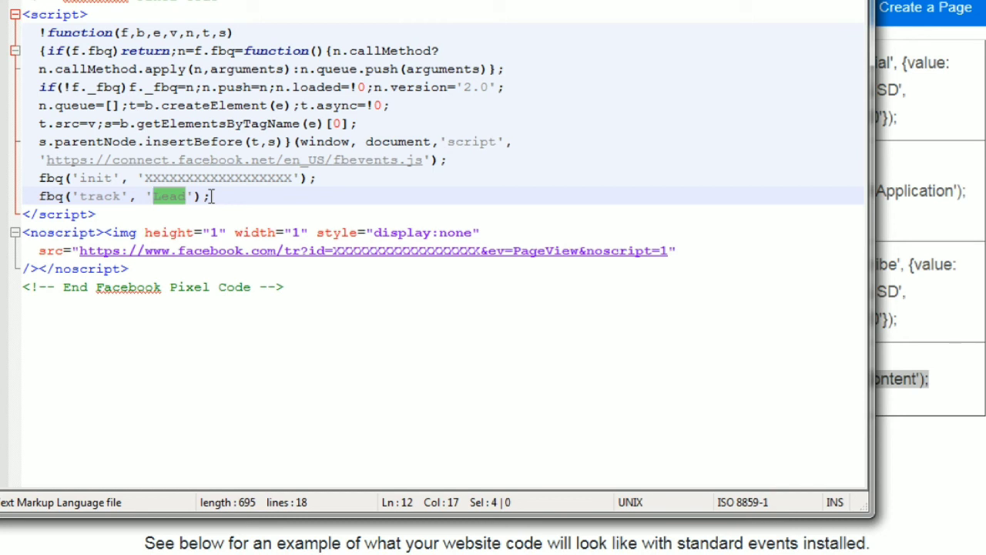
pyautogui.click(210, 196)
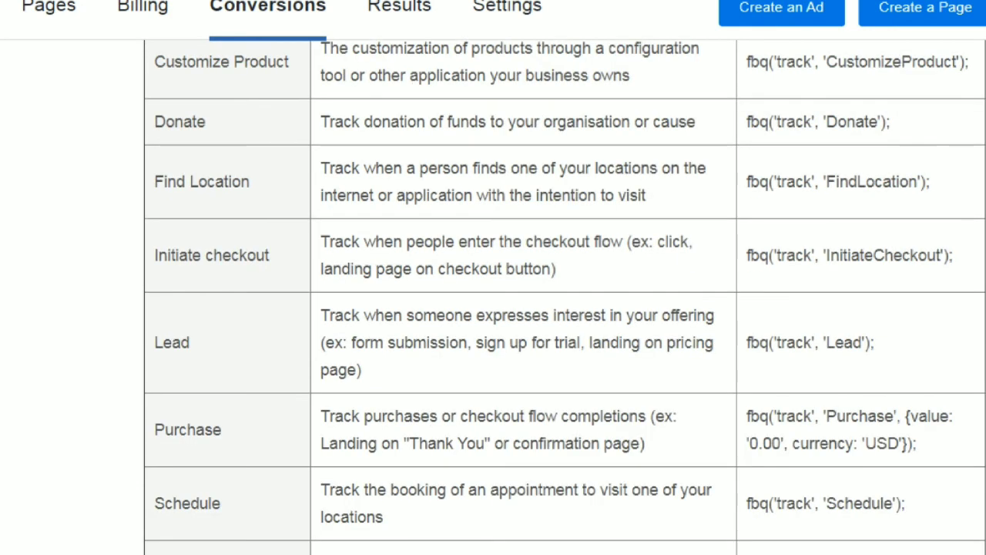
# Replace the Lead track line with the Purchase event code from the Standard events table, and indent it.
pyautogui.moveTo(927, 452); pyautogui.dragTo(744, 416)
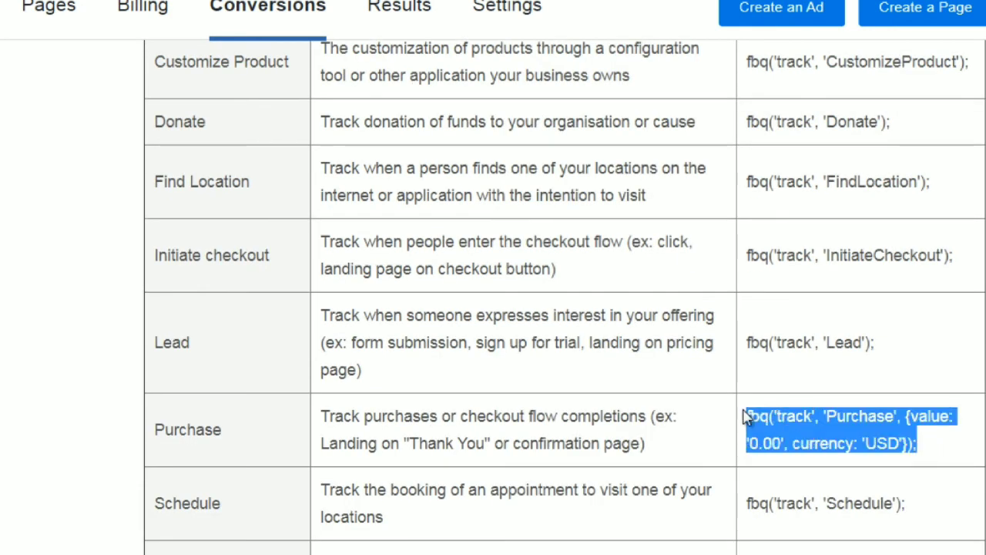
pyautogui.click(368, 554)
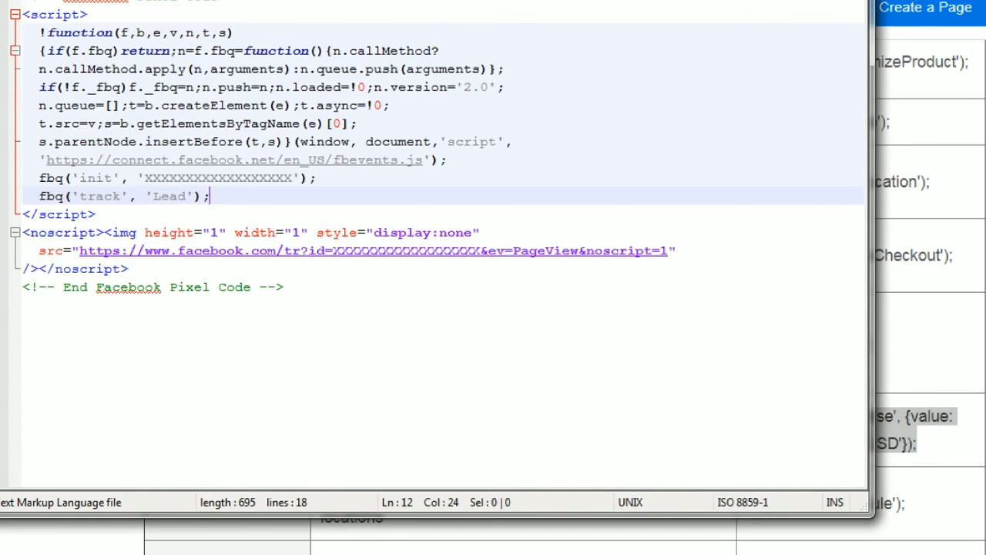
pyautogui.moveTo(209, 196); pyautogui.dragTo(21, 199)
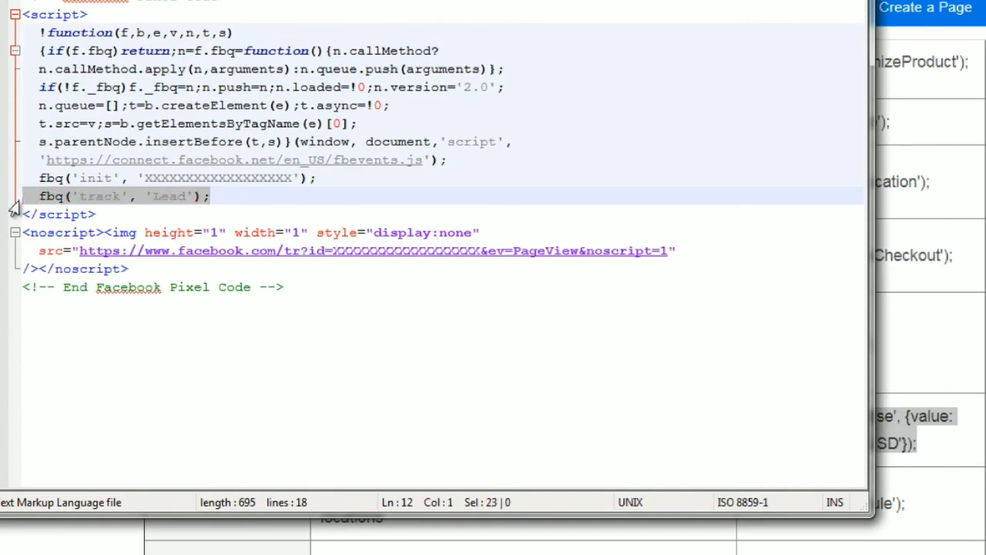
pyautogui.hotkey('ctrl', 'v')
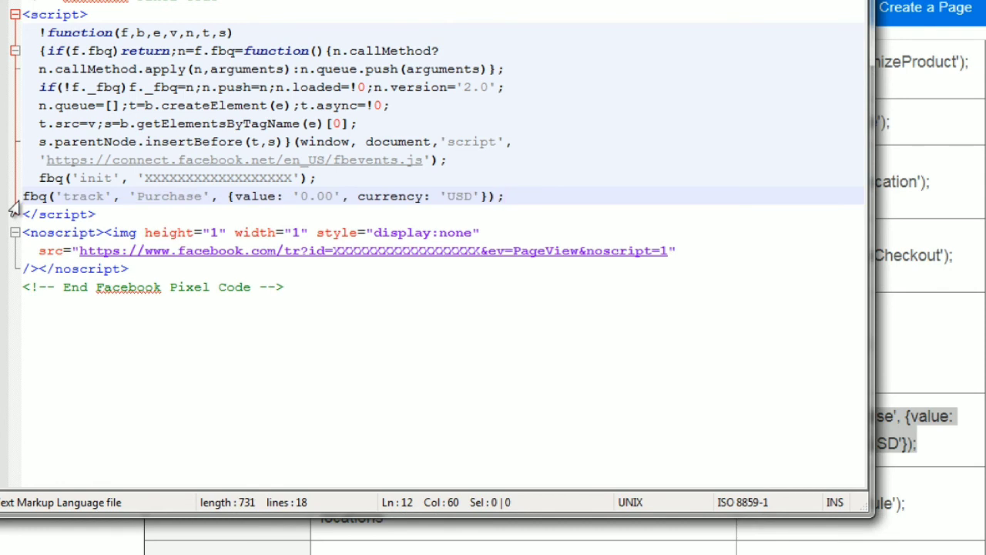
pyautogui.click(18, 199)
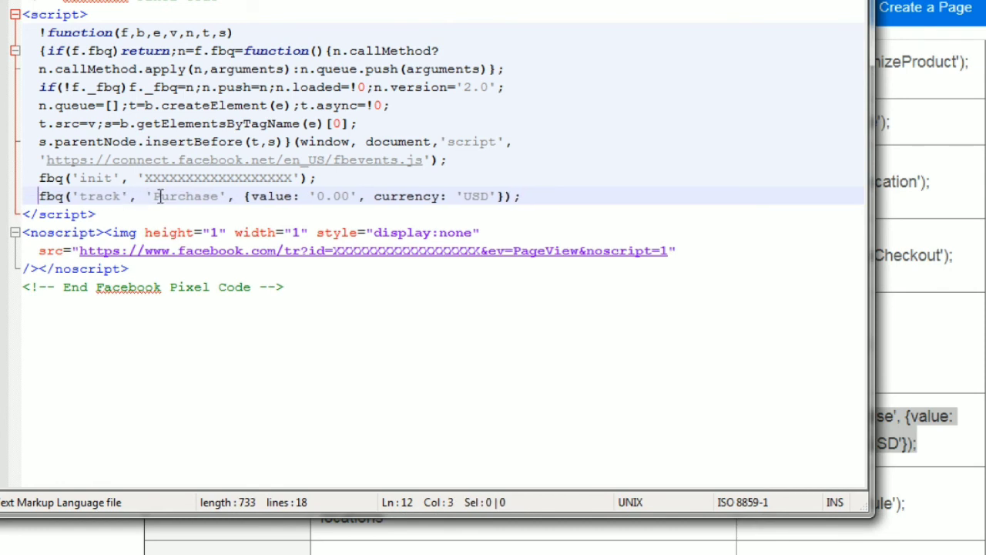
# Set the Purchase event's value to 47.00 in the pixel code.
pyautogui.click(318, 196)
pyautogui.hotkey('shift', 'Right')
pyautogui.write('47')
pyautogui.press('Right')
pyautogui.press('Right')
pyautogui.press('Right')
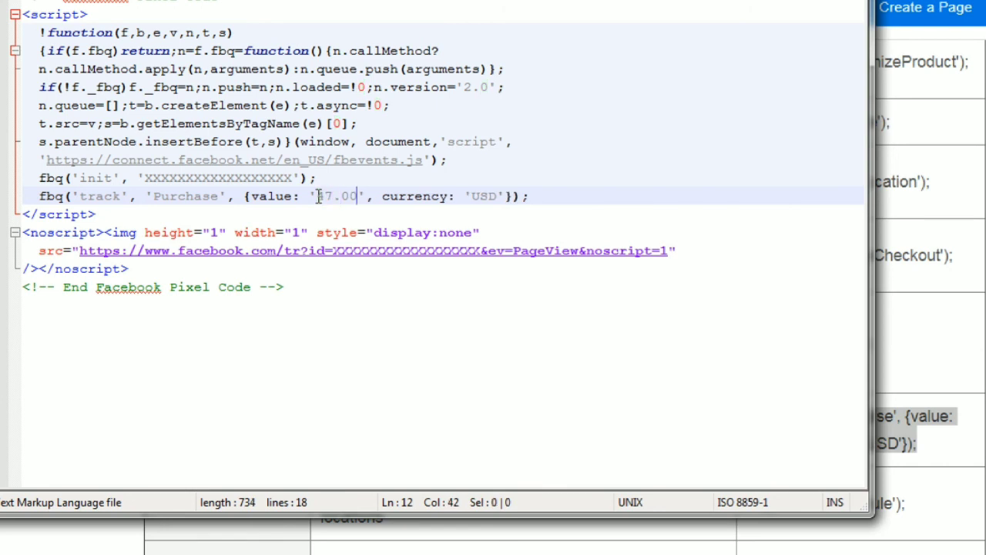
pyautogui.click(533, 197)
# Copy the Add to cart event code from the Standard events table and return to the pixel code.
pyautogui.hotkey('alt', 'Tab')
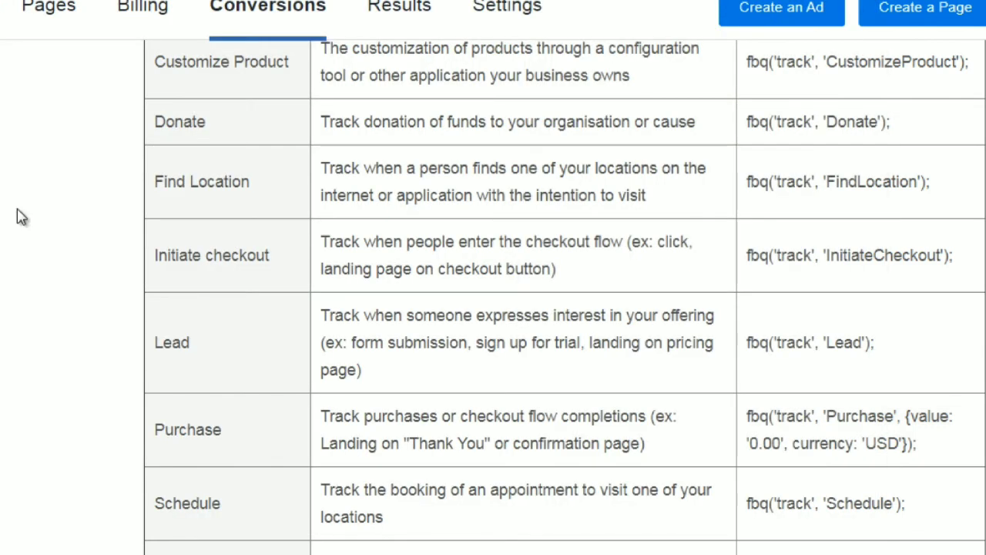
pyautogui.scroll(7, 564, 297)
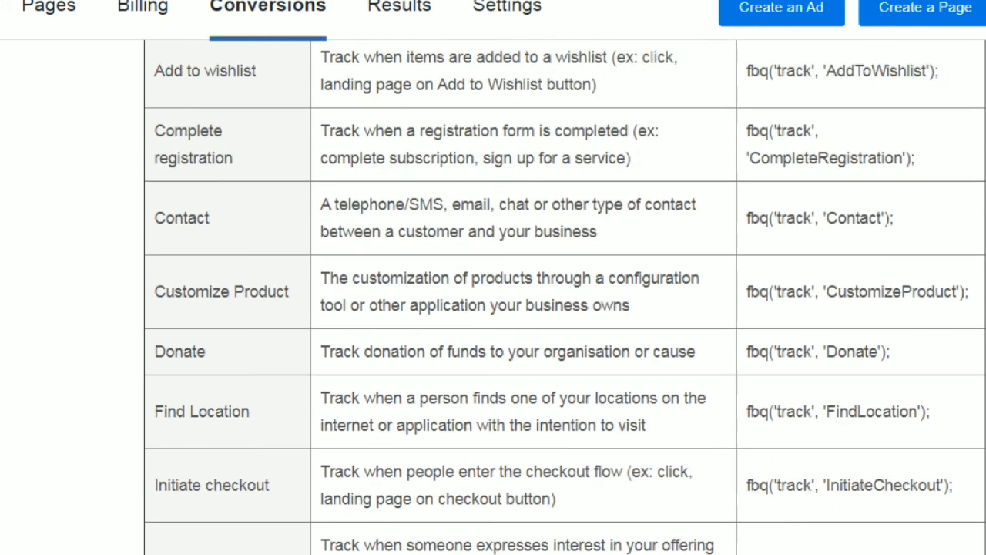
pyautogui.scroll(-2, 565, 297)
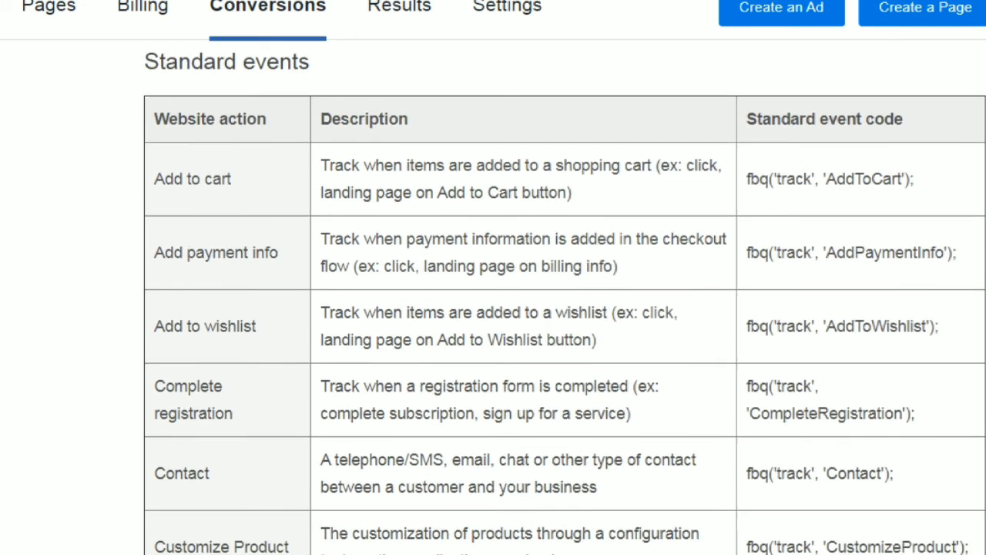
pyautogui.moveTo(385, 551)
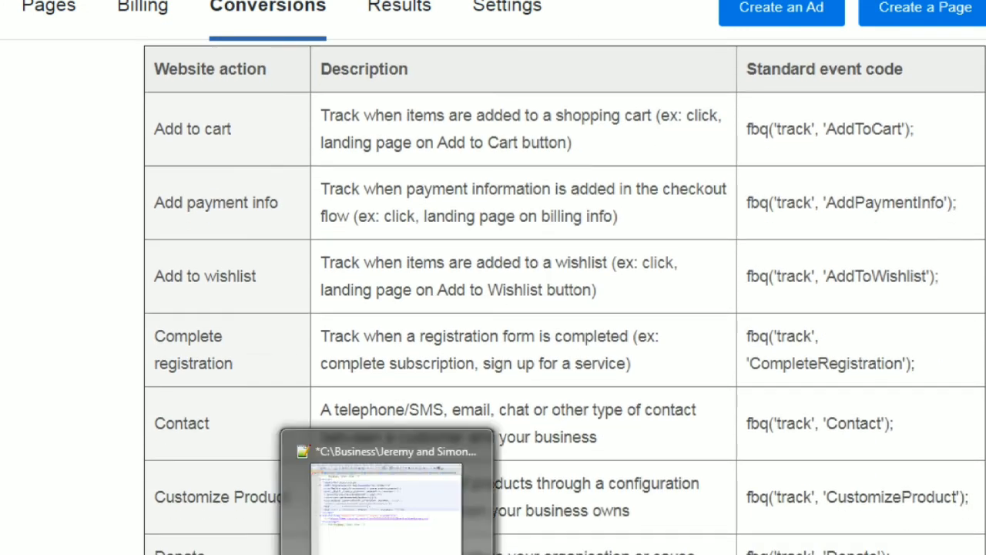
pyautogui.click(386, 500)
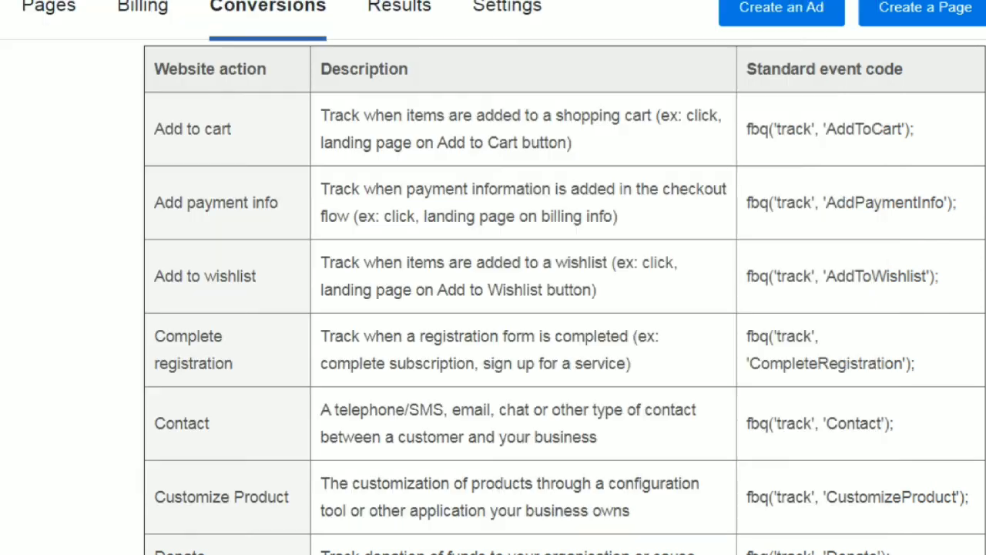
pyautogui.hotkey('alt', 'Tab')
pyautogui.moveTo(919, 133); pyautogui.dragTo(746, 145)
pyautogui.hotkey('ctrl', 'c')
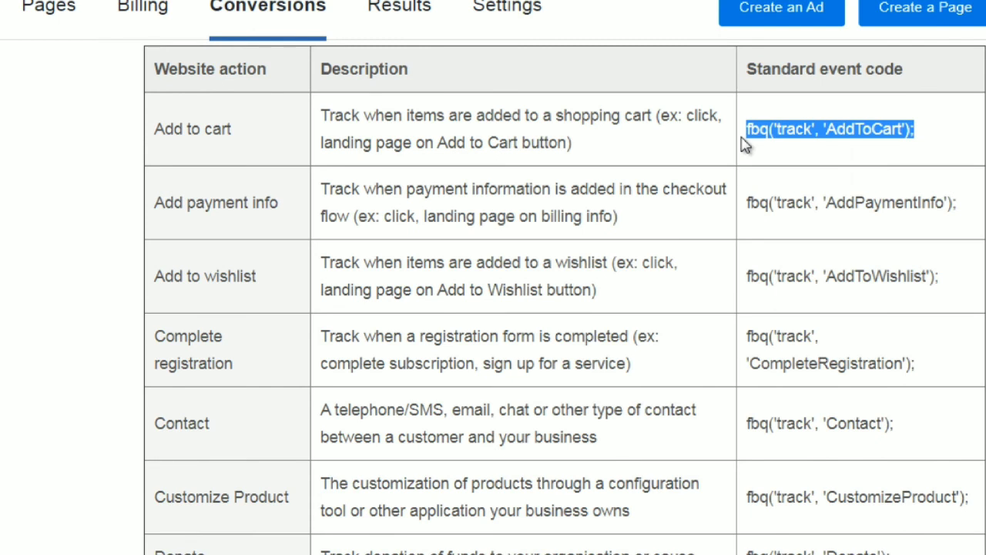
pyautogui.hotkey('alt', 'Tab')
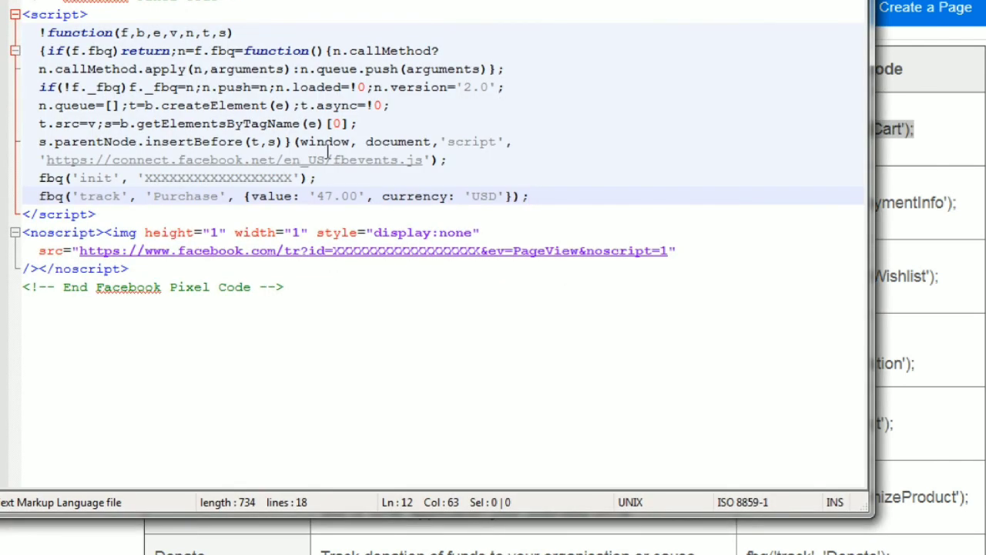
# Replace the Purchase track line with the copied AddToCart code and change its event name to PageView.
pyautogui.moveTo(542, 197); pyautogui.dragTo(37, 198)
pyautogui.hotkey('ctrl', 'v')
pyautogui.press('Left')
pyautogui.press('Left')
pyautogui.press('Left')
pyautogui.press('BackSpace')
pyautogui.press('BackSpace')
pyautogui.press('BackSpace')
pyautogui.press('BackSpace')
pyautogui.press('BackSpace')
pyautogui.press('BackSpace')
pyautogui.press('BackSpace')
pyautogui.press('BackSpace')
pyautogui.press('BackSpace')
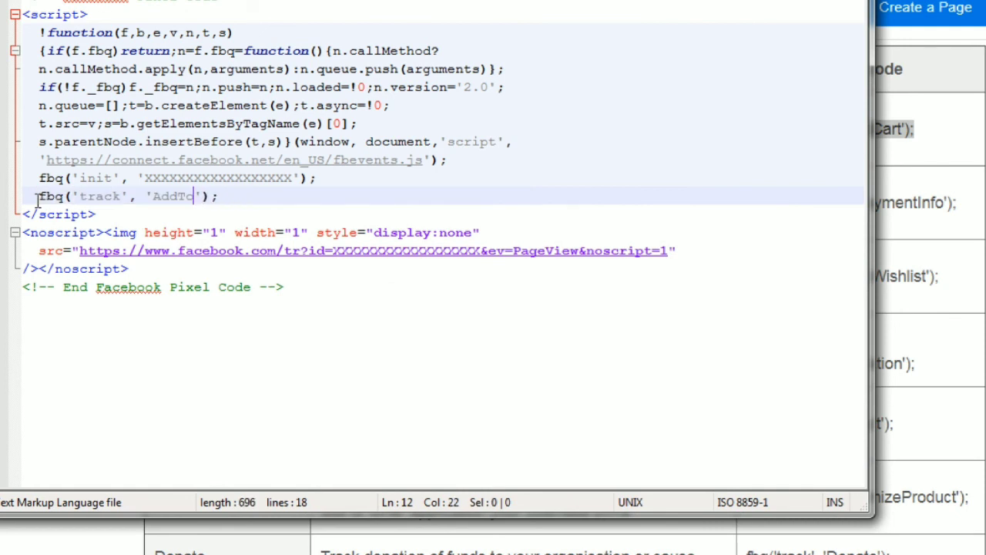
pyautogui.write('PageView')
# Highlight the PageView track line and change its event name to Lead.
pyautogui.press('Home')
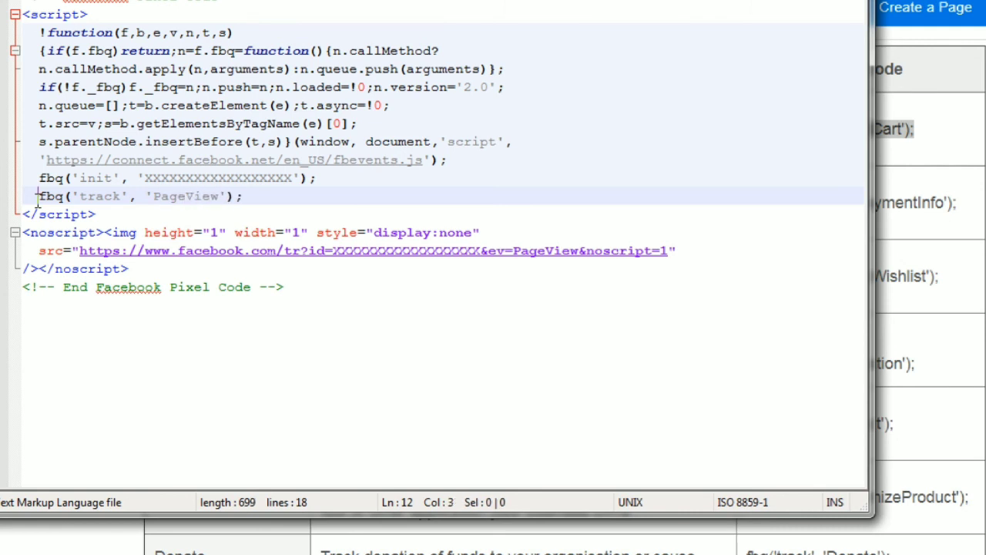
pyautogui.hotkey('shift', 'End')
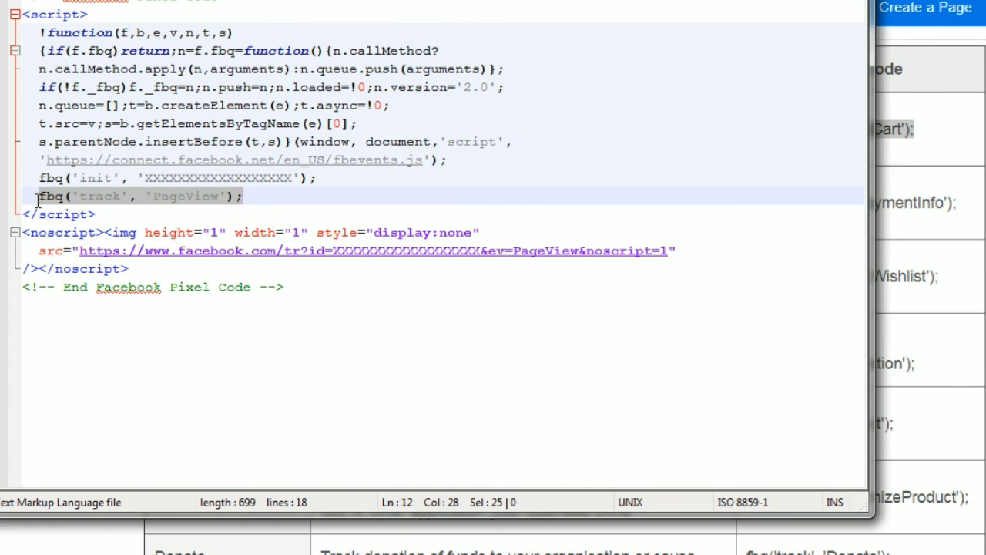
pyautogui.press('Right')
pyautogui.press('Left')
pyautogui.press('Left')
pyautogui.hotkey('ctrl', 'shift', 'Left')
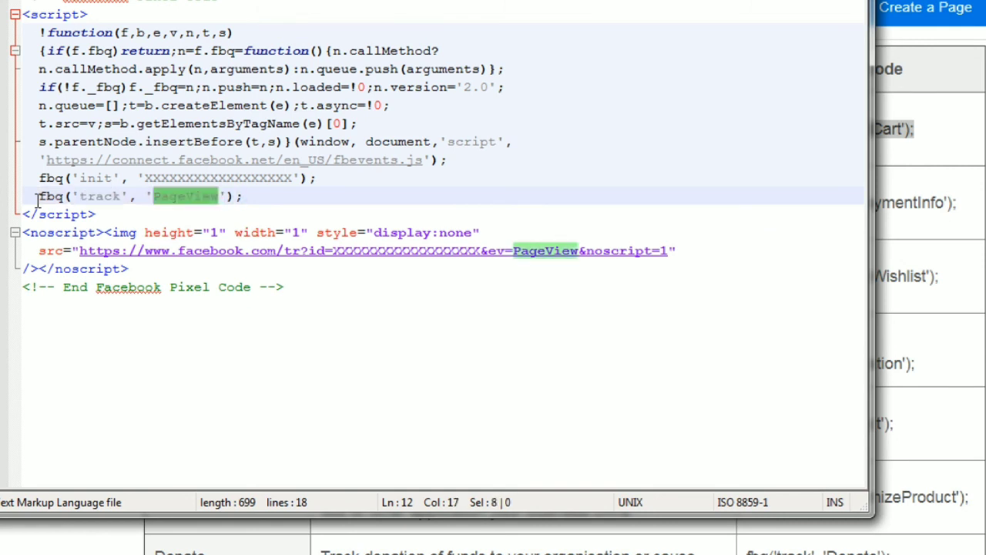
pyautogui.write('Lead')
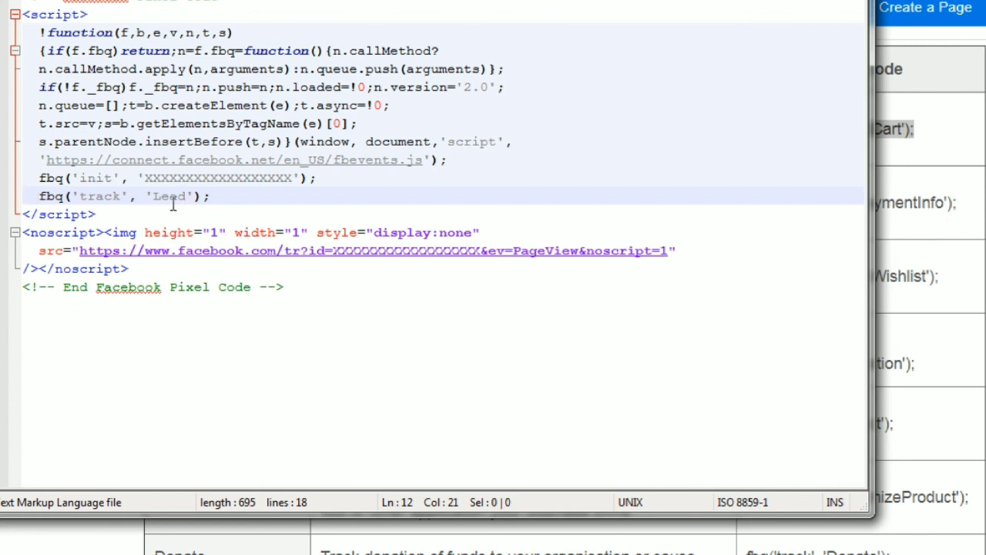
# Highlight the Lead track line in the pixel code, then clear the selection.
pyautogui.moveTo(203, 199); pyautogui.dragTo(71, 214)
pyautogui.click(16, 198)
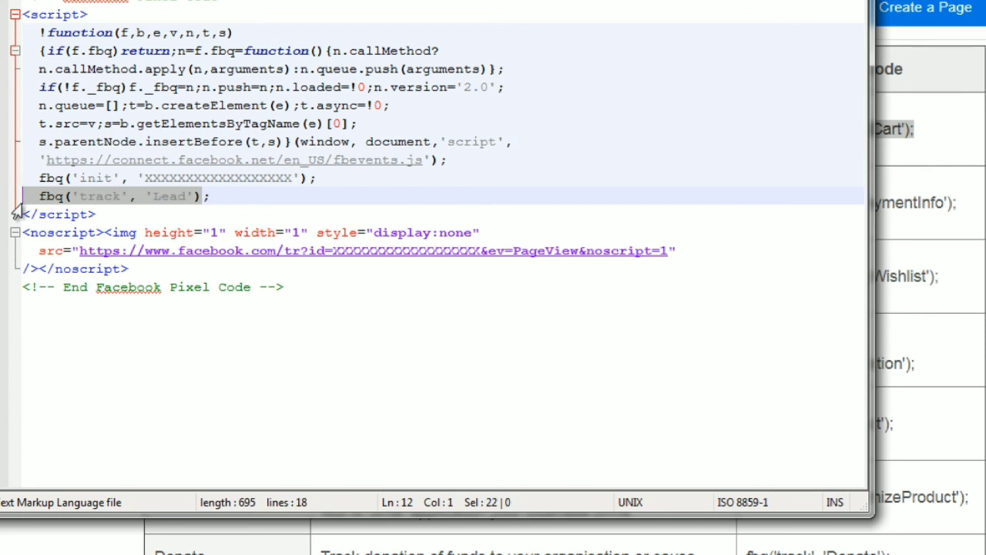
pyautogui.click(308, 282)
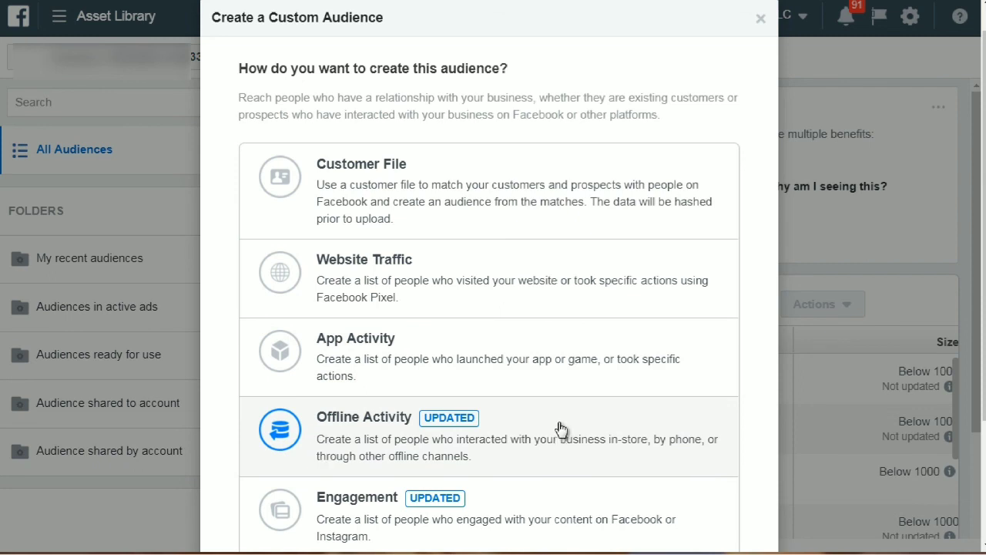
# Copy the entire pixel code from the second section of the Install Pixel Code instructions.
pyautogui.scroll(-3, 558, 449)
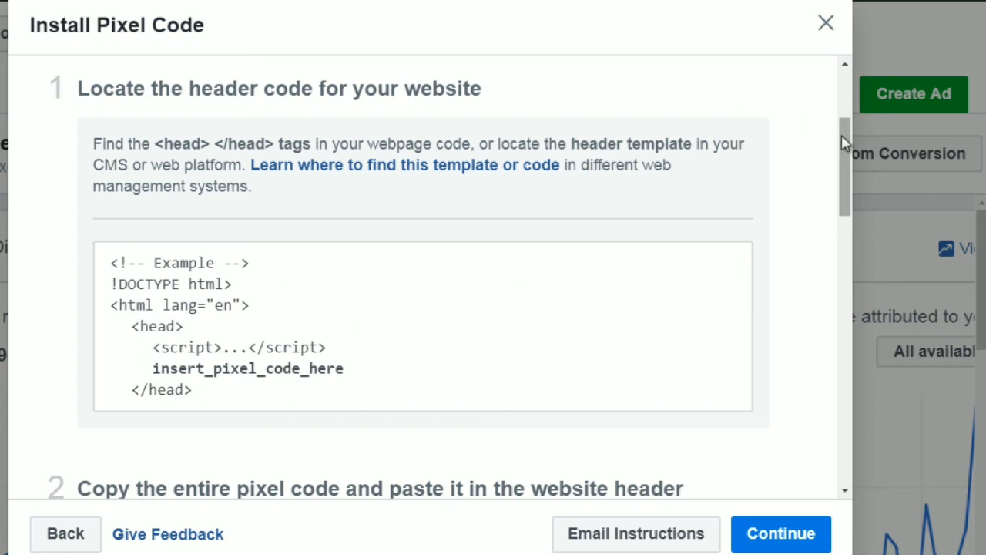
pyautogui.moveTo(842, 136); pyautogui.dragTo(842, 137)
pyautogui.moveTo(845, 151); pyautogui.dragTo(843, 217)
pyautogui.click(464, 402)
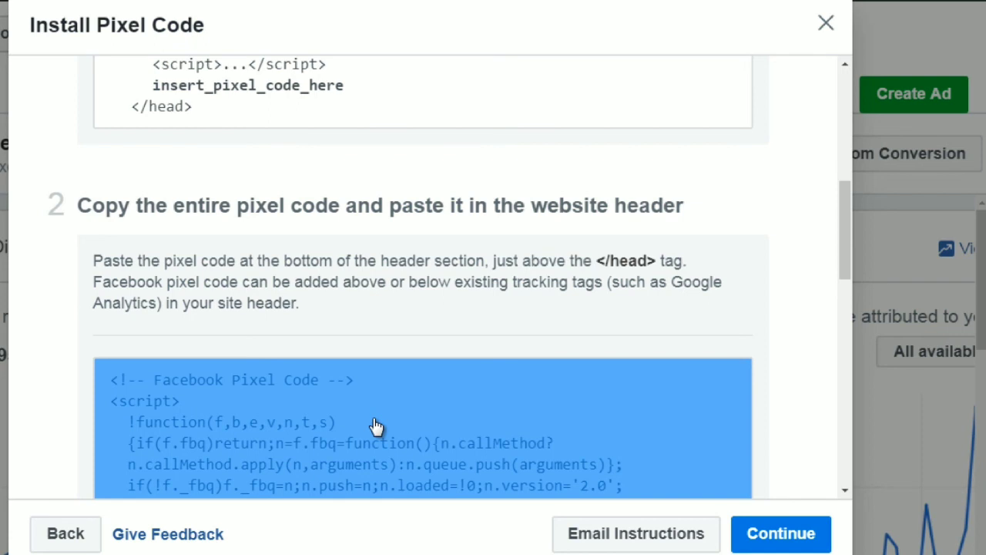
# Switch to the PixelYourSite plugin page on WordPress.org and examine its description, ratings, GDPR note and WooCommerce integration details.
pyautogui.click(569, 260)
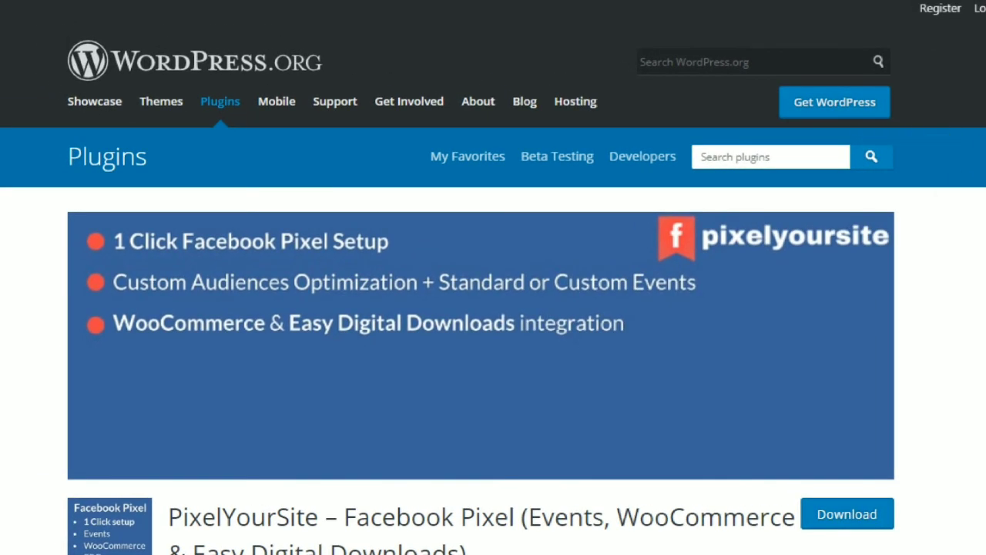
pyautogui.scroll(-1, 493, 290)
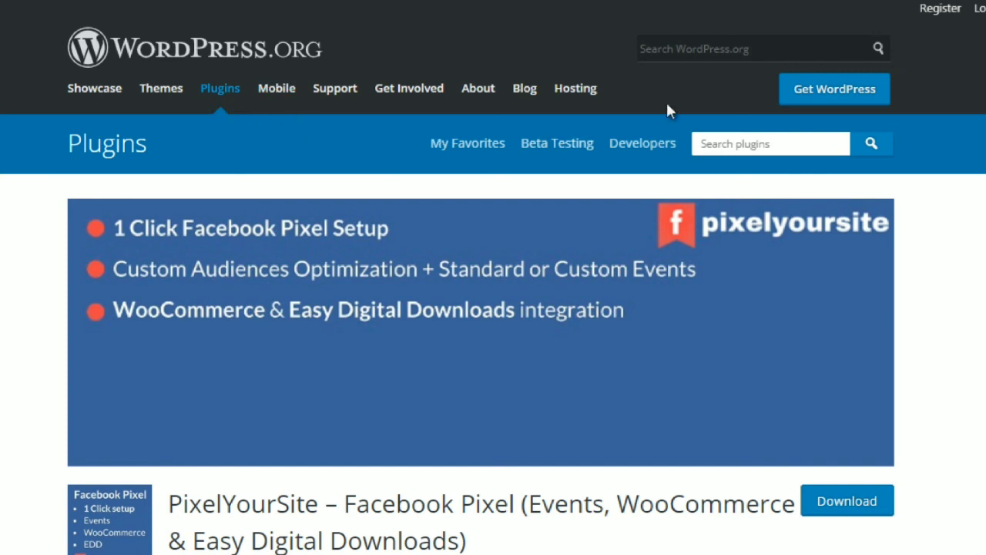
pyautogui.click(761, 148)
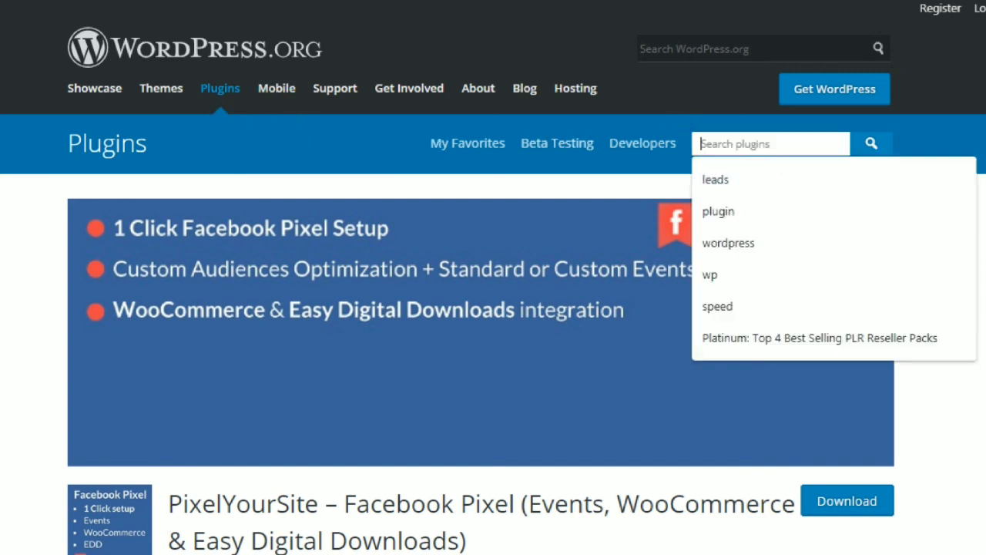
pyautogui.press('Escape')
pyautogui.scroll(-3, 493, 308)
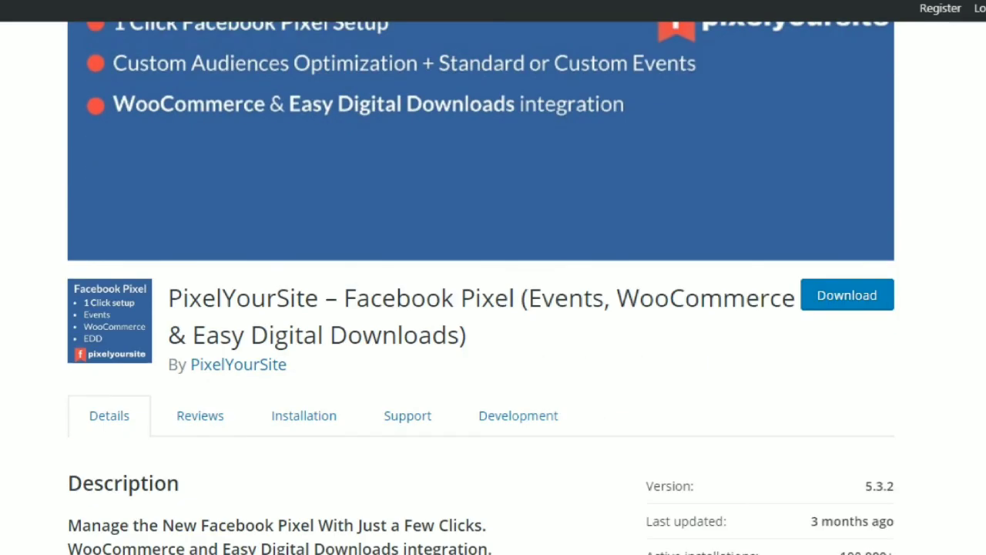
pyautogui.scroll(-6, 493, 309)
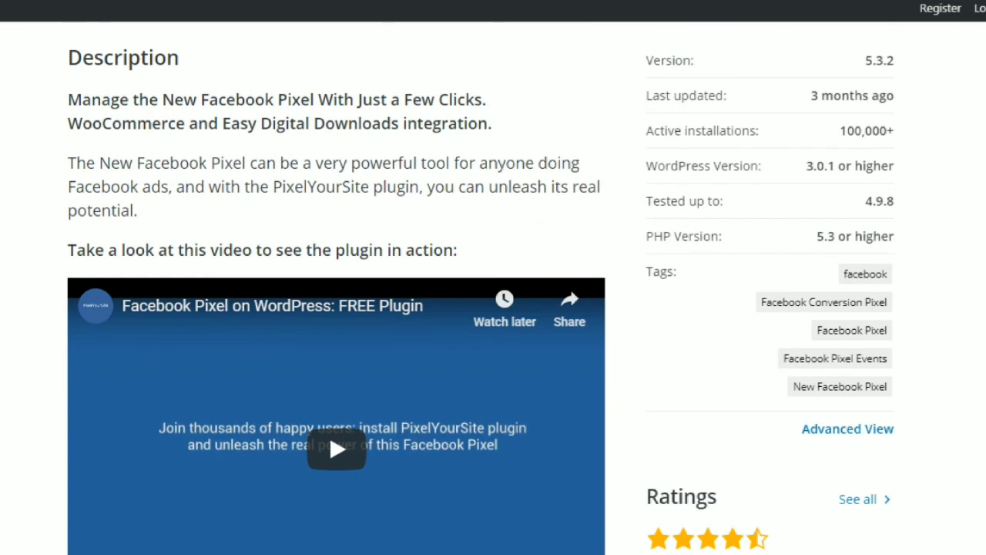
pyautogui.scroll(-9, 493, 308)
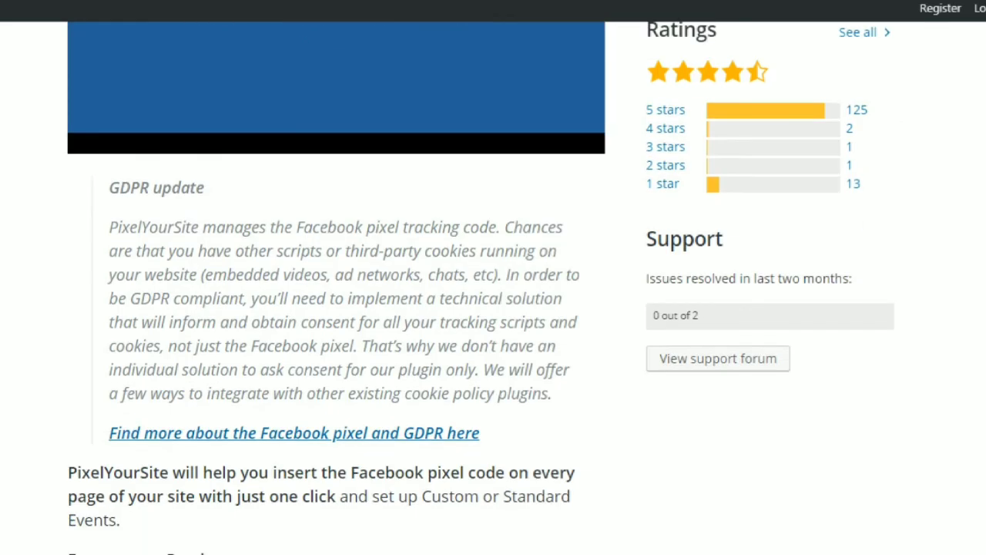
pyautogui.scroll(-6, 493, 309)
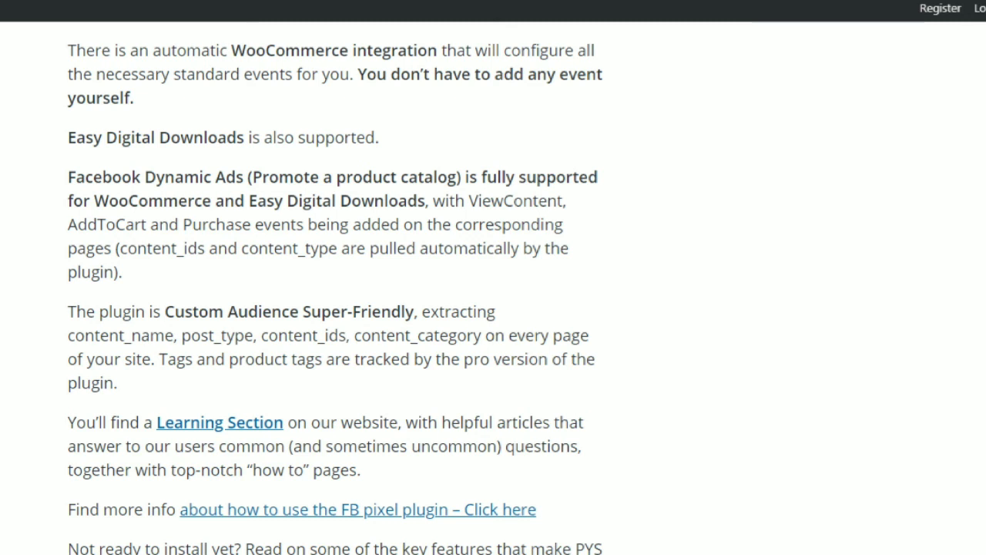
pyautogui.scroll(15, 493, 288)
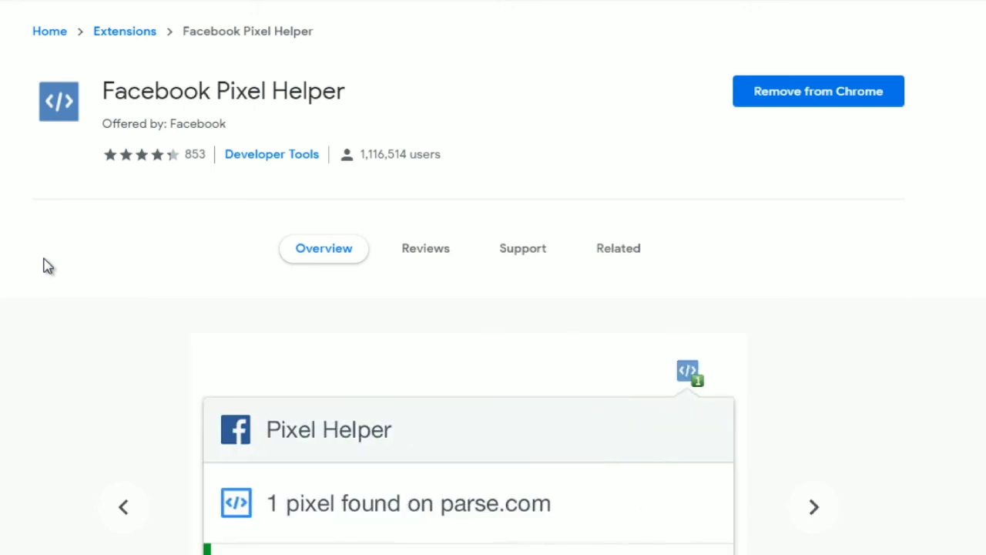
# Look over the Facebook Pixel Helper extension page and its sample pixel reports in the Chrome Web Store.
pyautogui.scroll(-1, 45, 265)
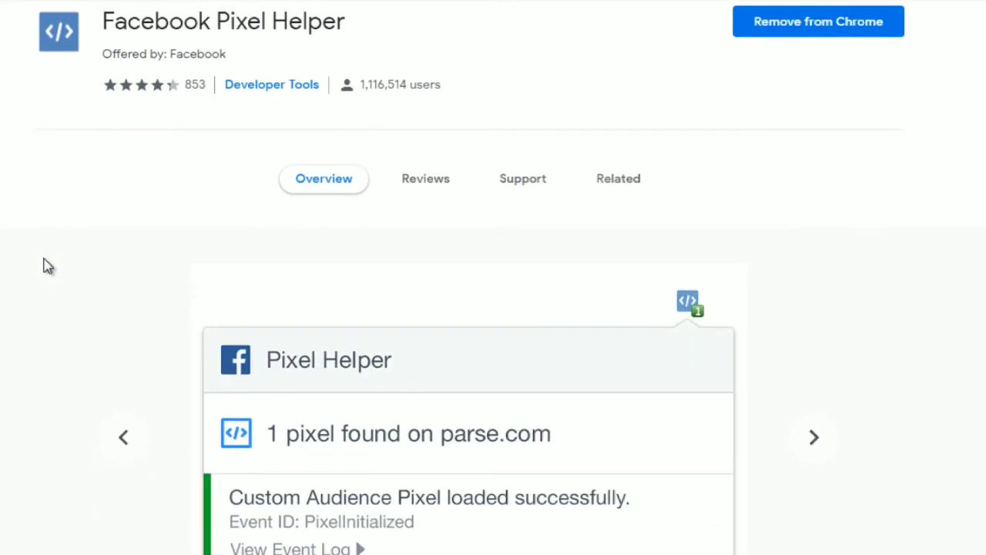
pyautogui.scroll(1, 45, 265)
pyautogui.scroll(-1, 44, 266)
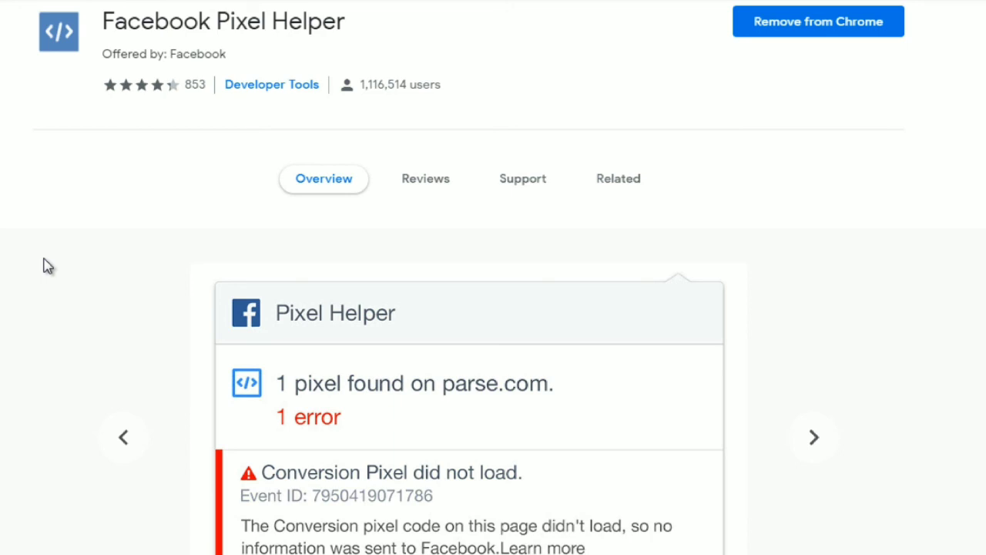
pyautogui.scroll(-2, 48, 266)
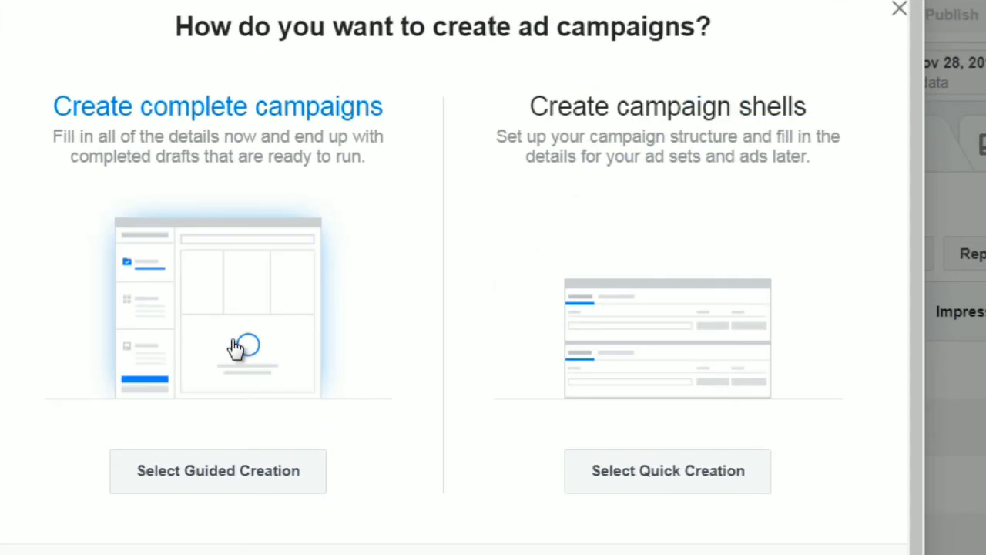
# Start a guided campaign with the Traffic objective, name it Retargeting Test1 and continue to its ad set.
pyautogui.click(236, 348)
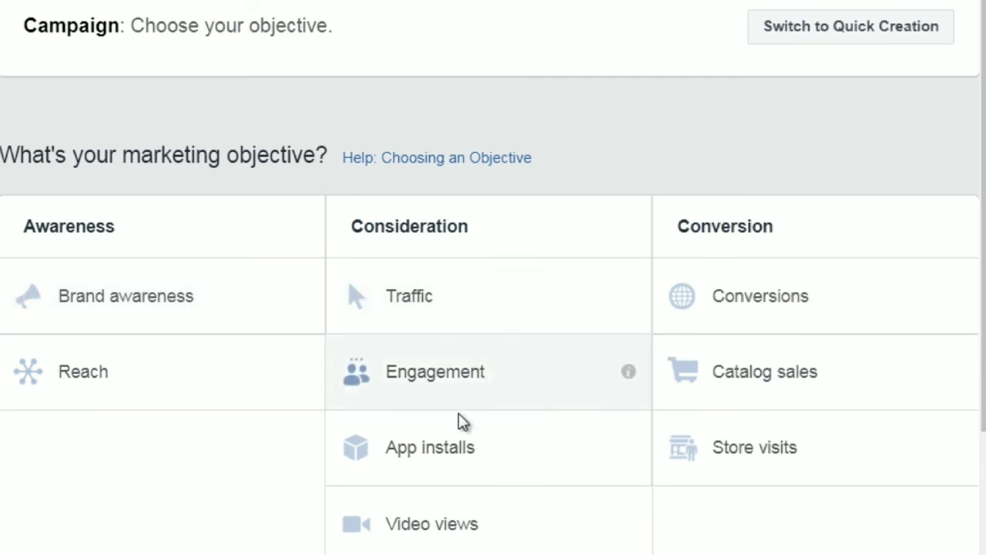
pyautogui.click(446, 299)
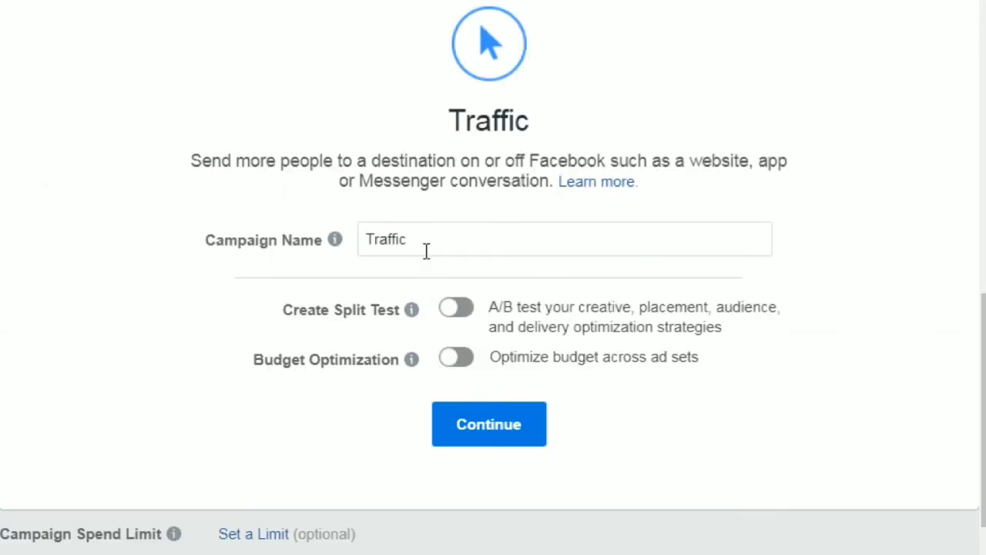
pyautogui.moveTo(425, 250); pyautogui.dragTo(354, 240)
pyautogui.write('Retargeting Test2')
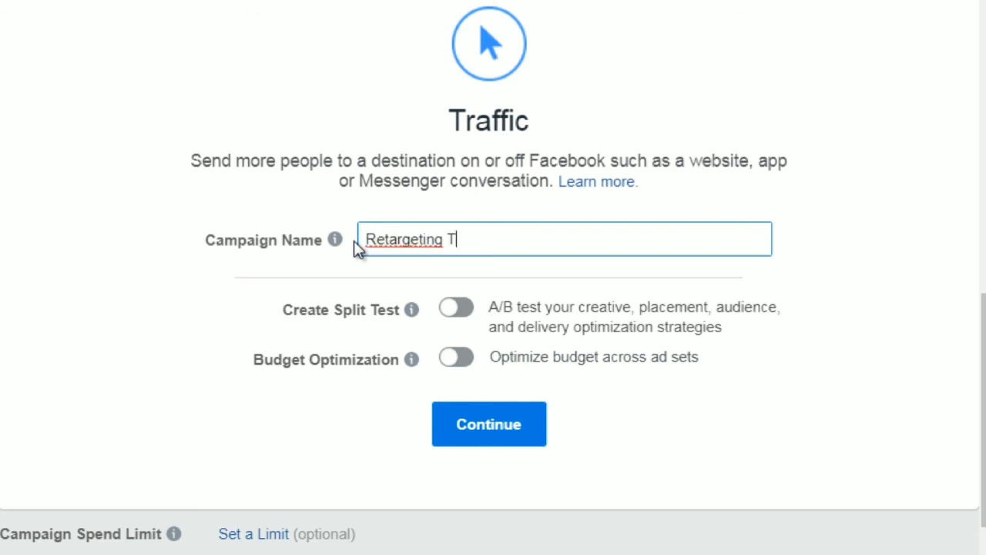
pyautogui.press('BackSpace')
pyautogui.write('1')
pyautogui.click(504, 442)
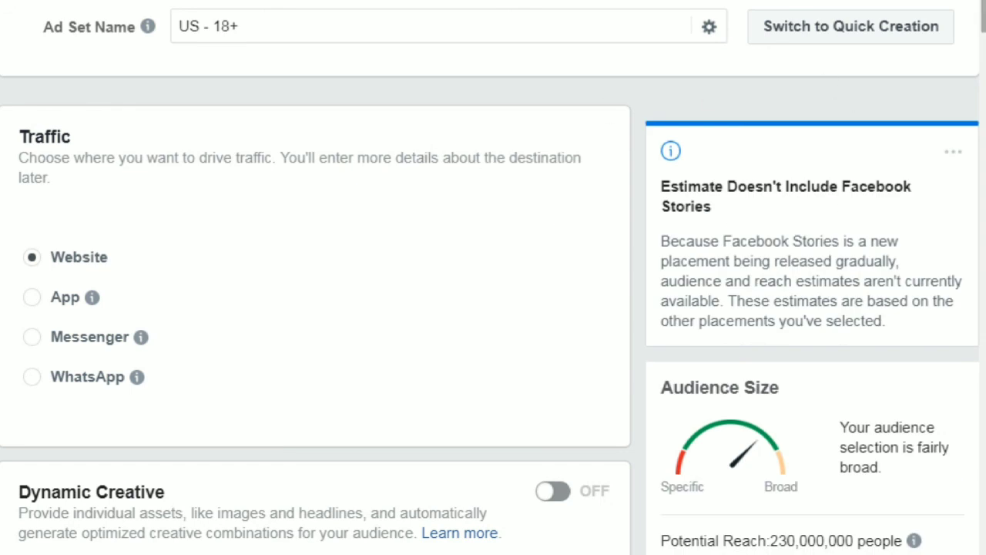
# Set the ad set's audience age range to 20–60.
pyautogui.scroll(-3, 848, 96)
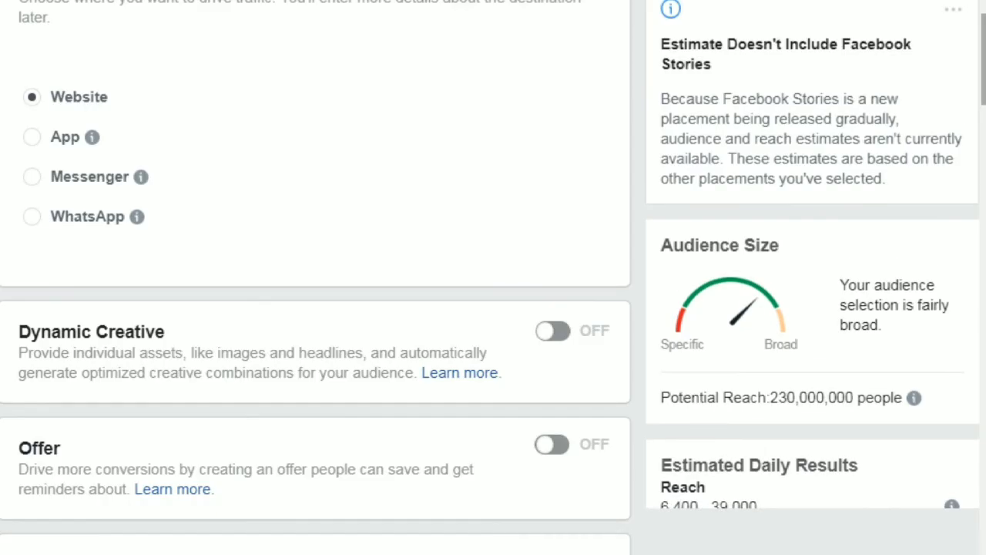
pyautogui.scroll(-2, 316, 277)
pyautogui.scroll(-5, 759, 383)
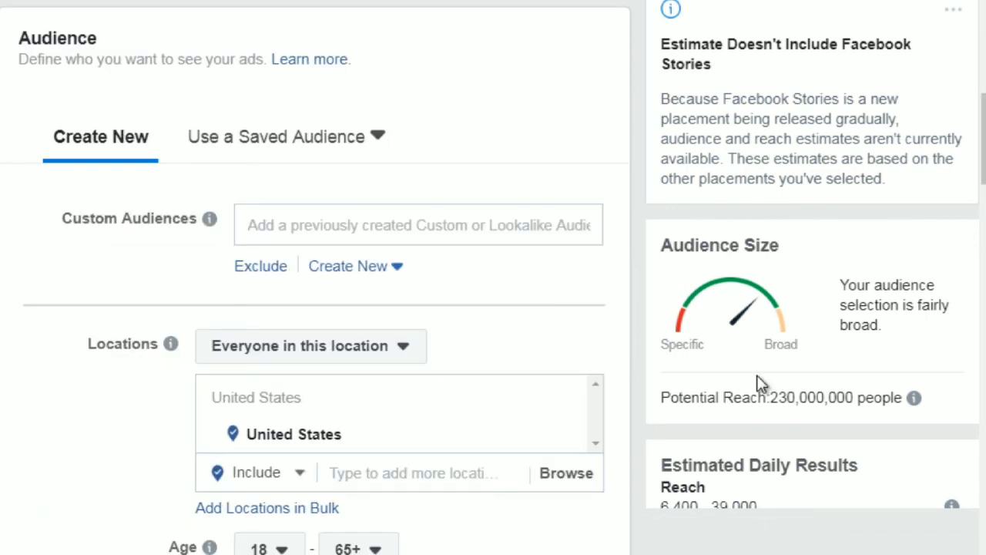
pyautogui.scroll(-1, 161, 191)
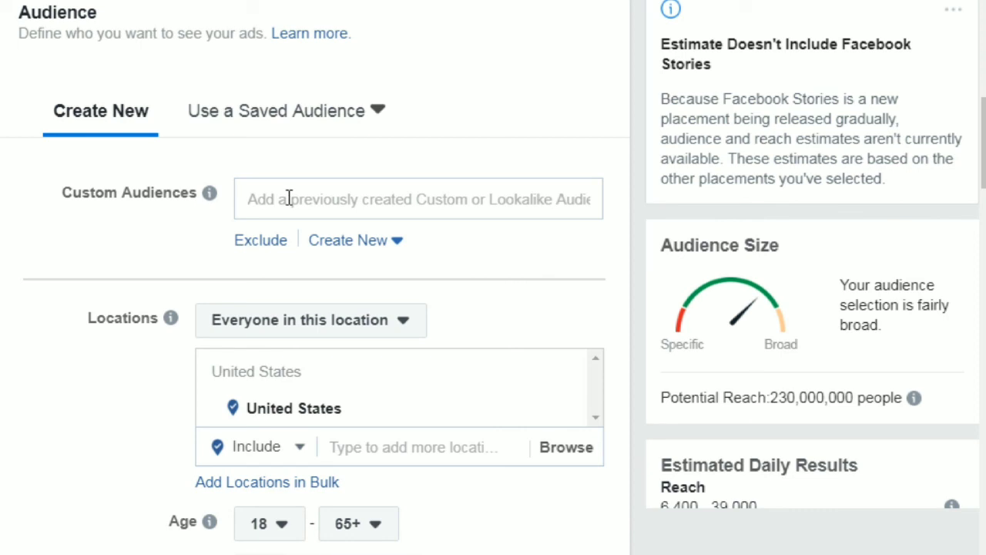
pyautogui.moveTo(208, 196)
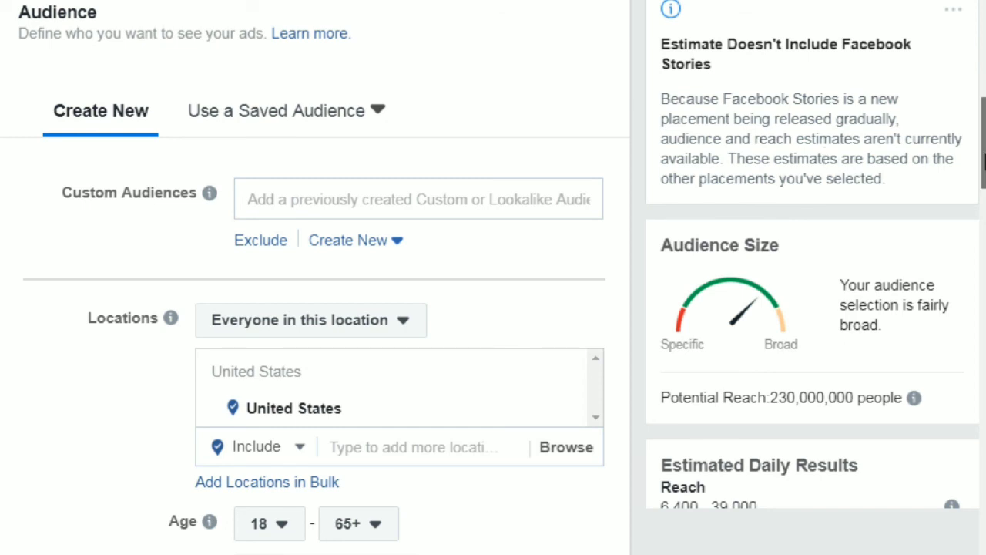
pyautogui.scroll(-1, 982, 146)
pyautogui.click(280, 314)
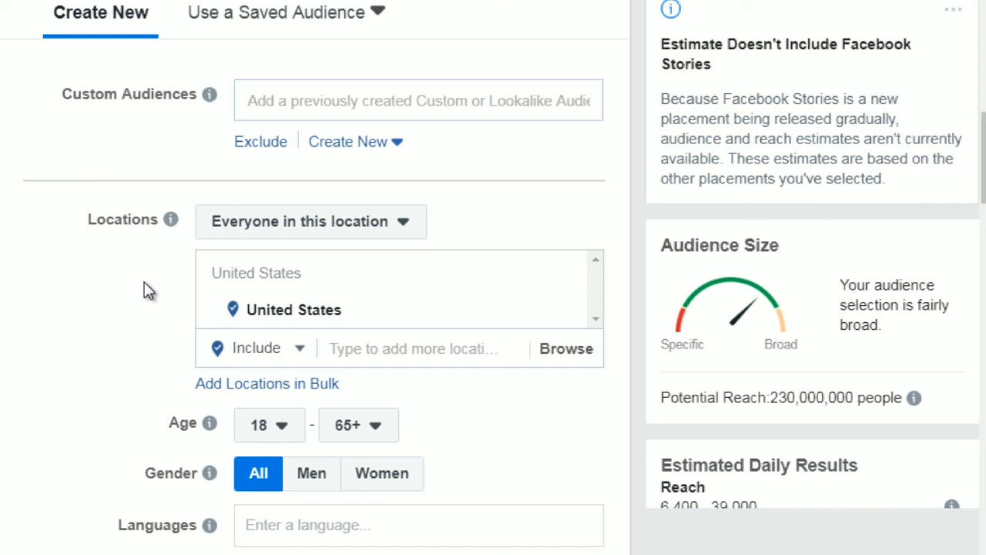
pyautogui.click(276, 435)
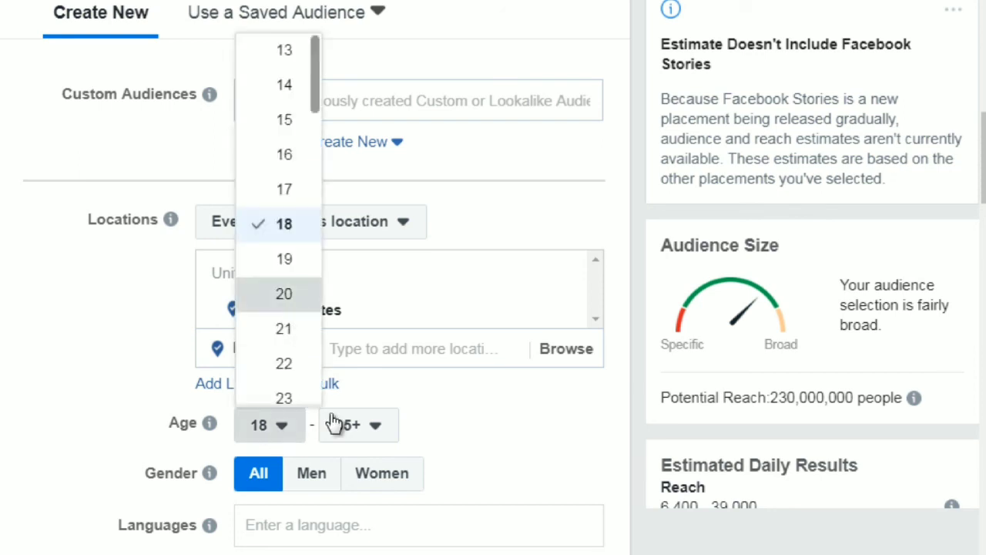
pyautogui.click(362, 443)
pyautogui.click(362, 435)
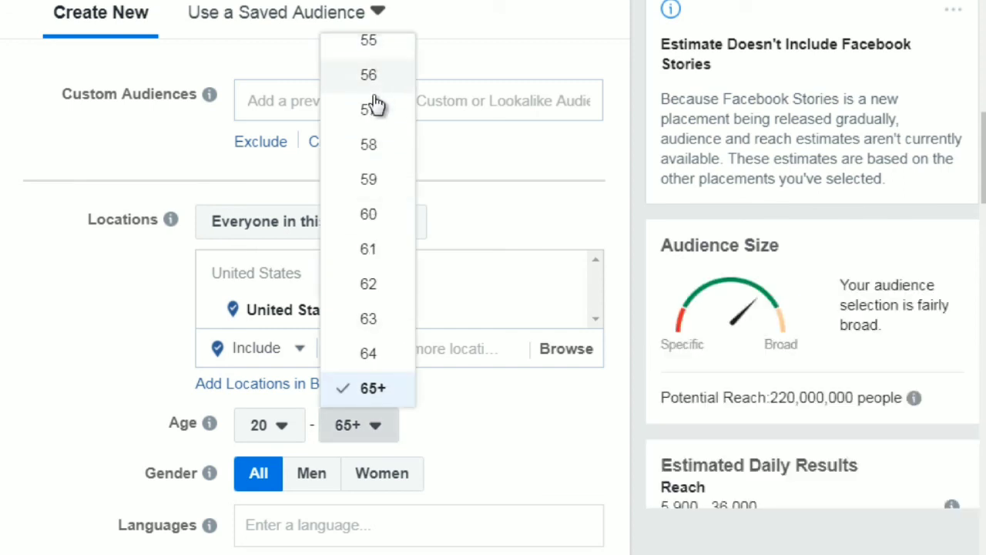
pyautogui.click(377, 214)
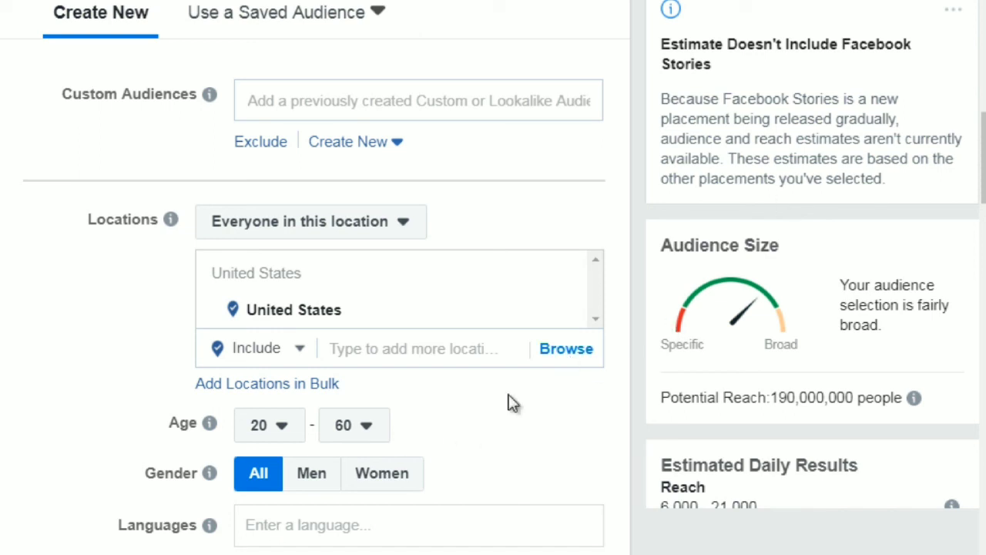
# Review the ad set's gender, detailed targeting, connections, budget, schedule and ad delivery options, including the campaign outline.
pyautogui.moveTo(243, 478)
pyautogui.scroll(-1, 980, 155)
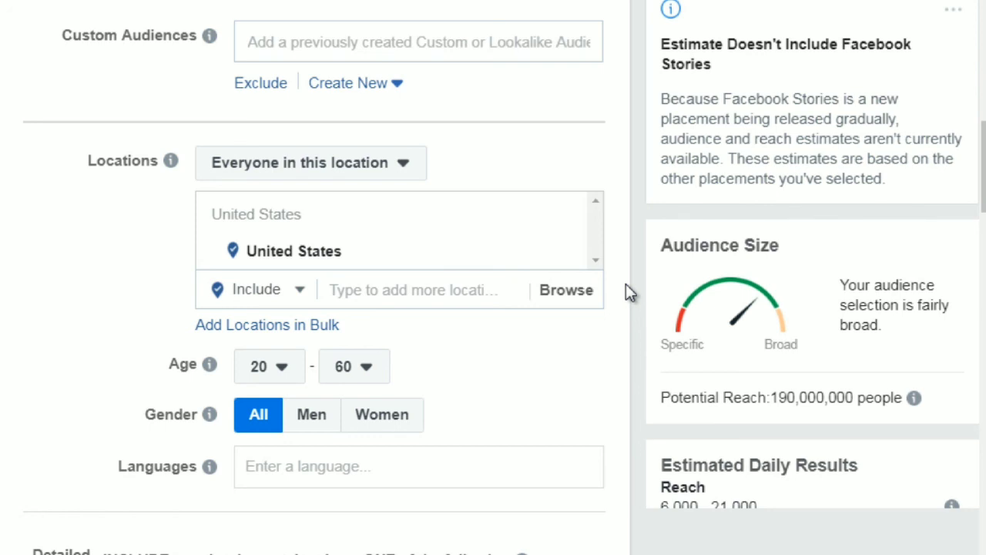
pyautogui.moveTo(983, 169); pyautogui.dragTo(983, 208)
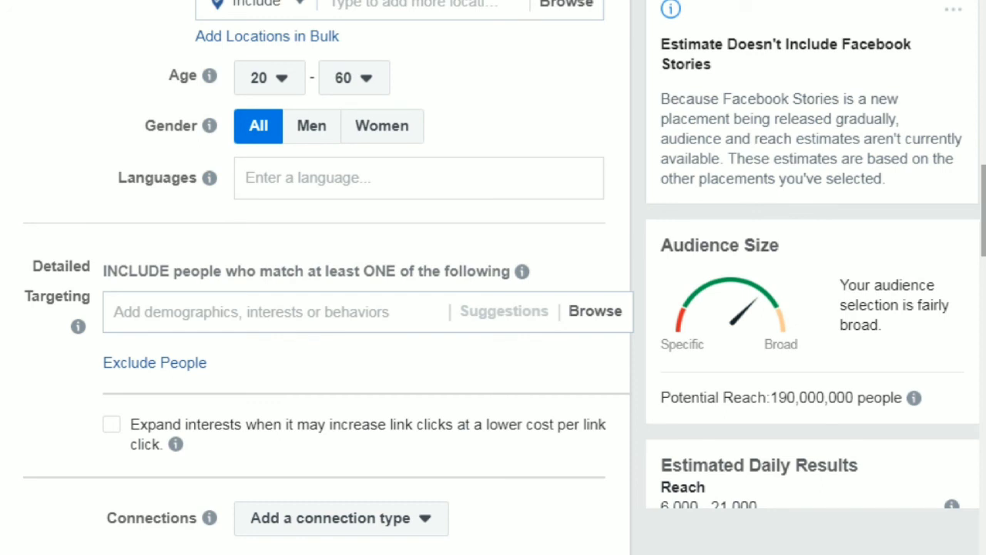
pyautogui.scroll(-1, 983, 209)
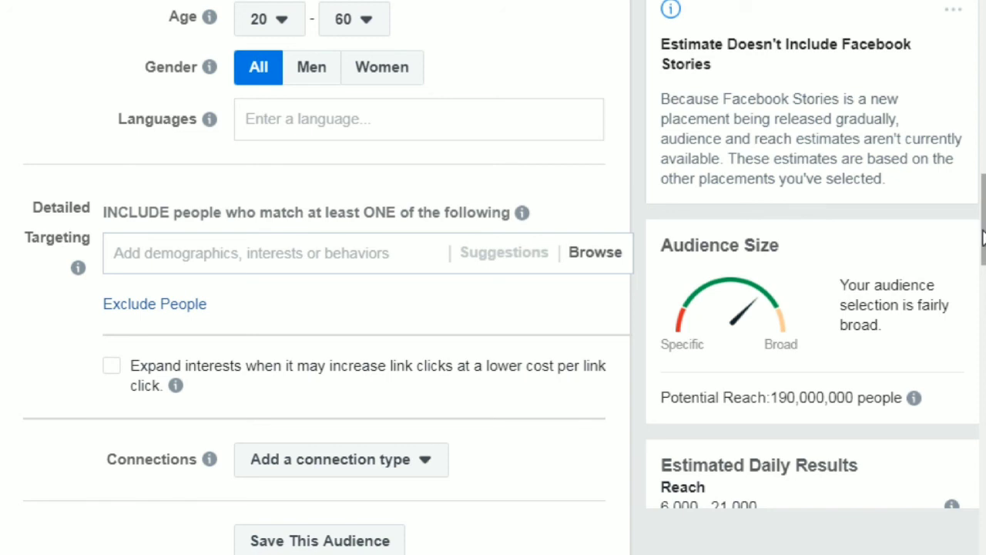
pyautogui.moveTo(983, 238); pyautogui.dragTo(978, 409)
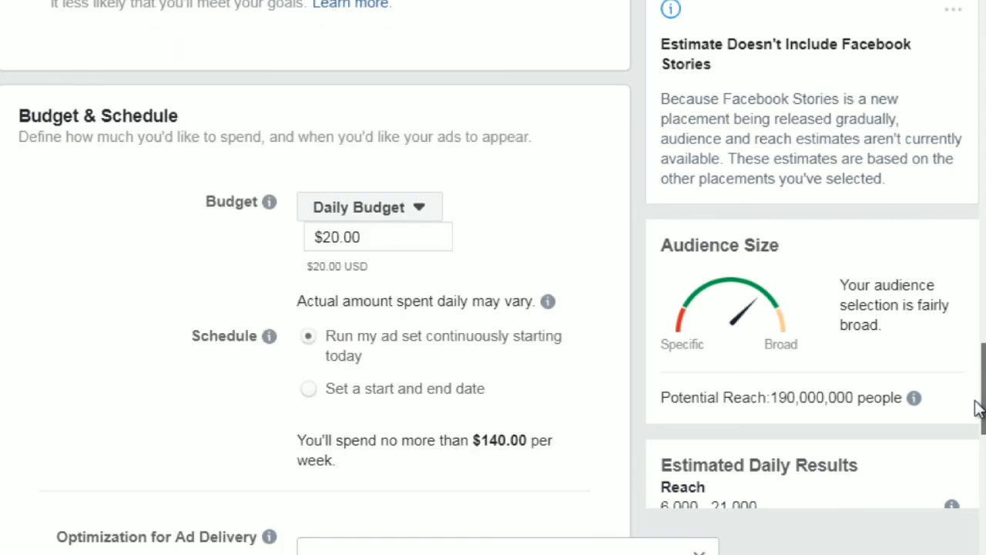
pyautogui.moveTo(979, 408); pyautogui.dragTo(980, 436)
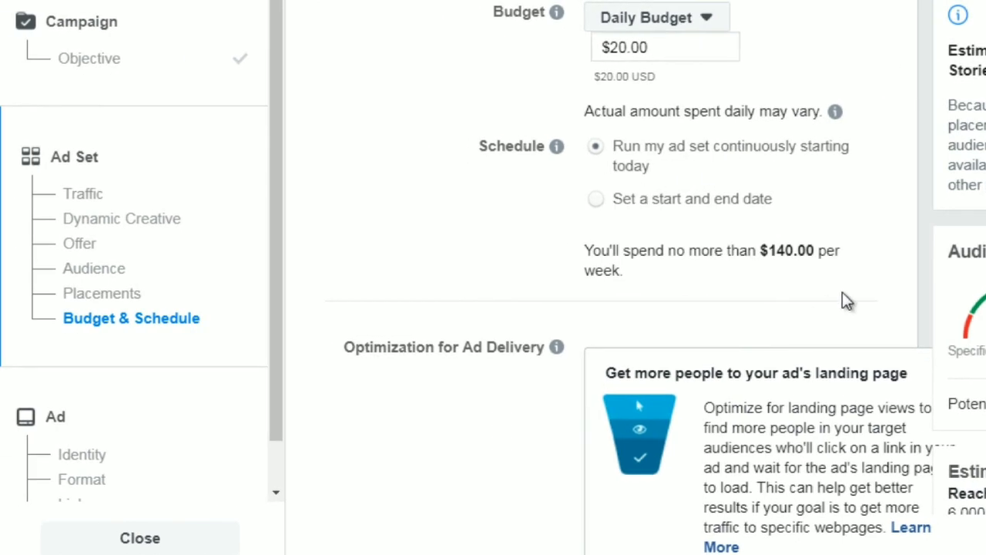
pyautogui.scroll(-5, 617, 308)
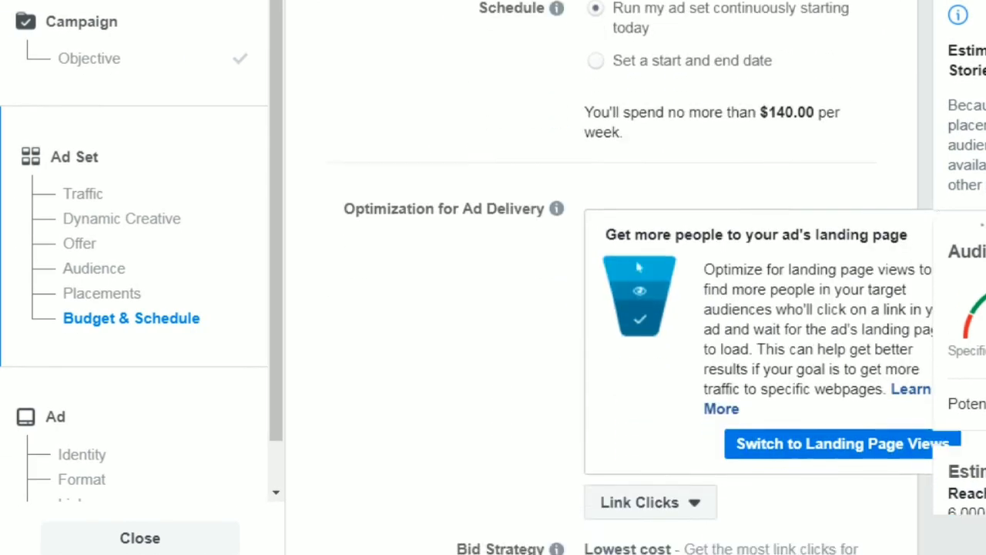
pyautogui.scroll(-3, 609, 278)
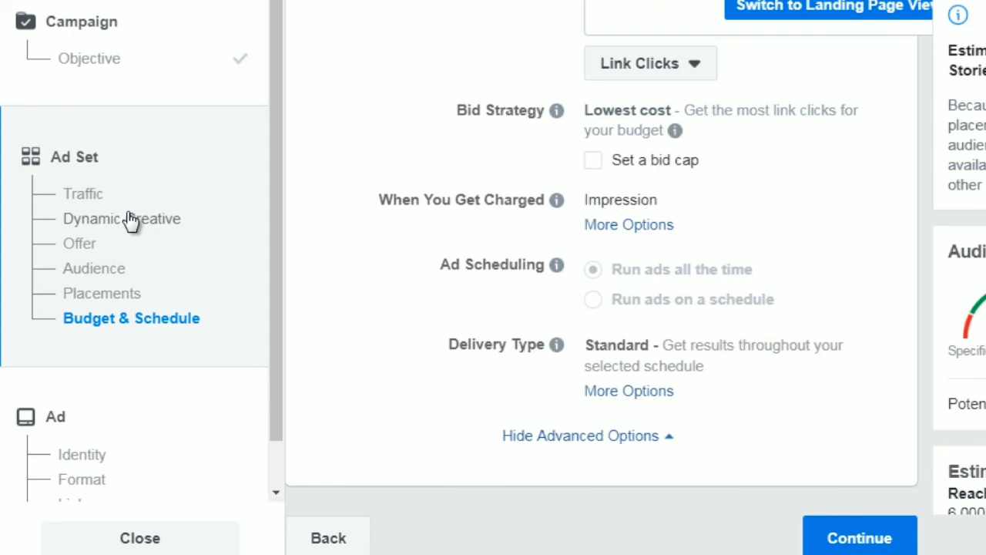
pyautogui.scroll(-1, 276, 291)
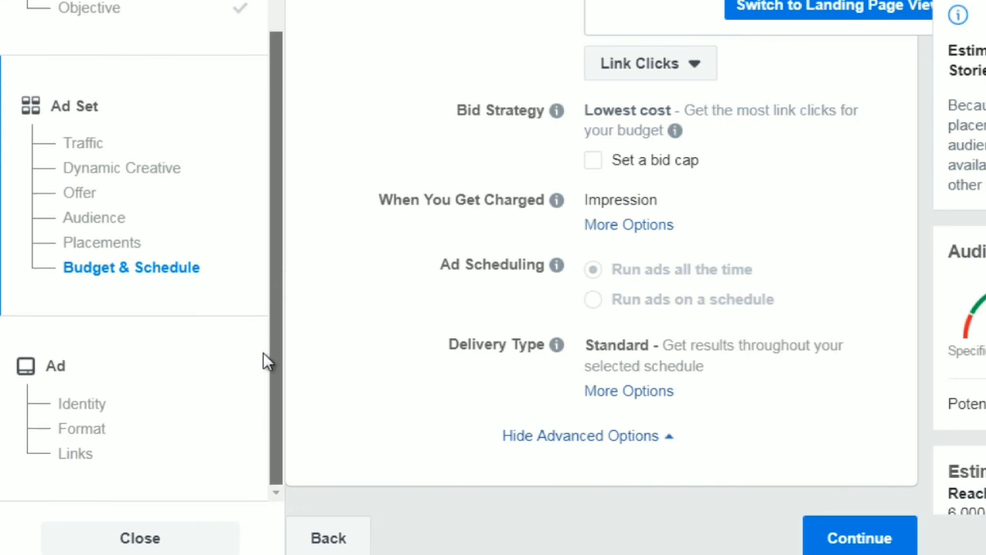